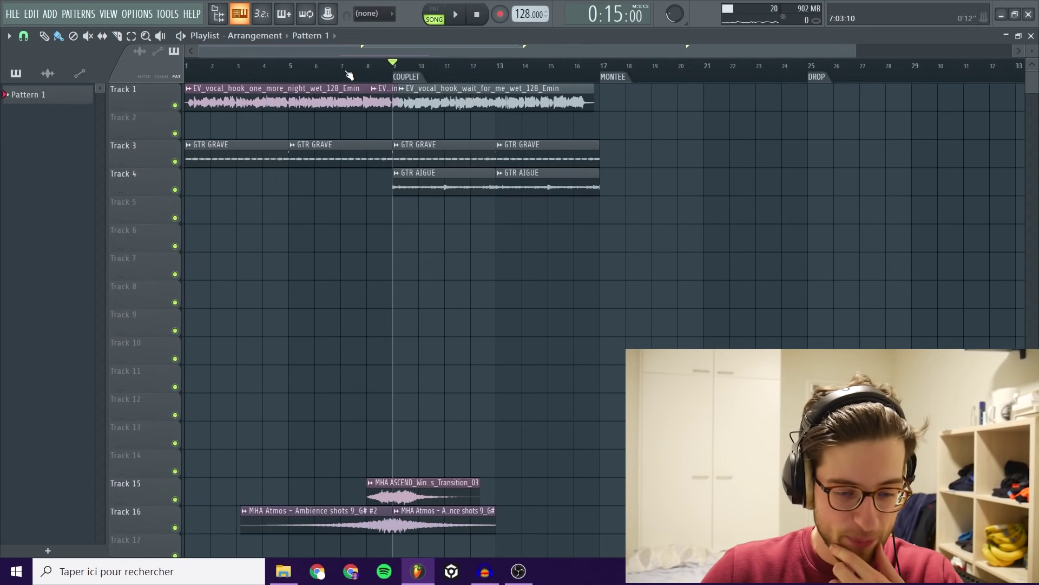
# Step: Play back the existing arrangement and set the playhead to bar 9 at the COUPLET marker
pyautogui.press('space')
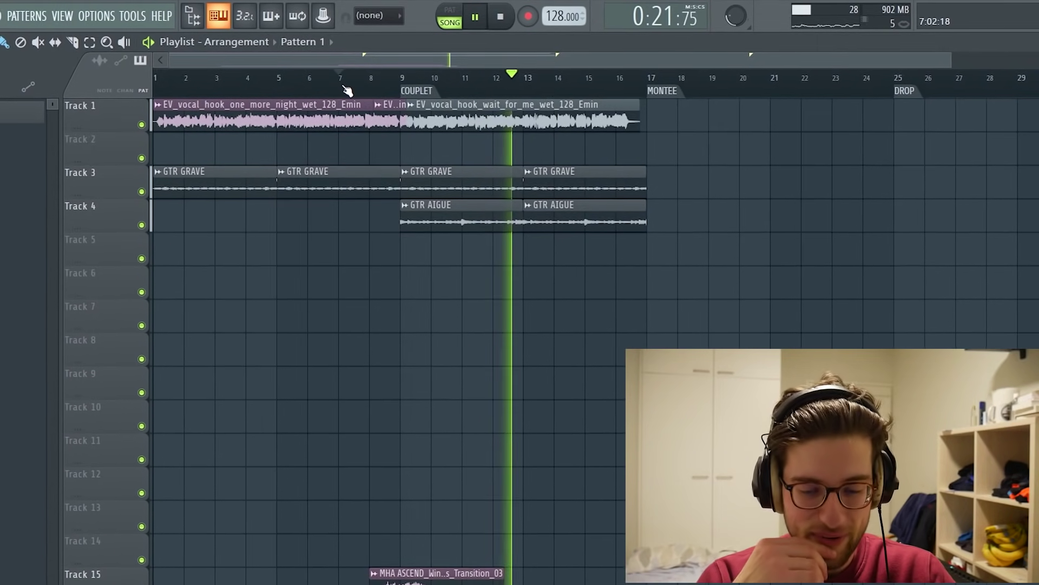
pyautogui.press('space')
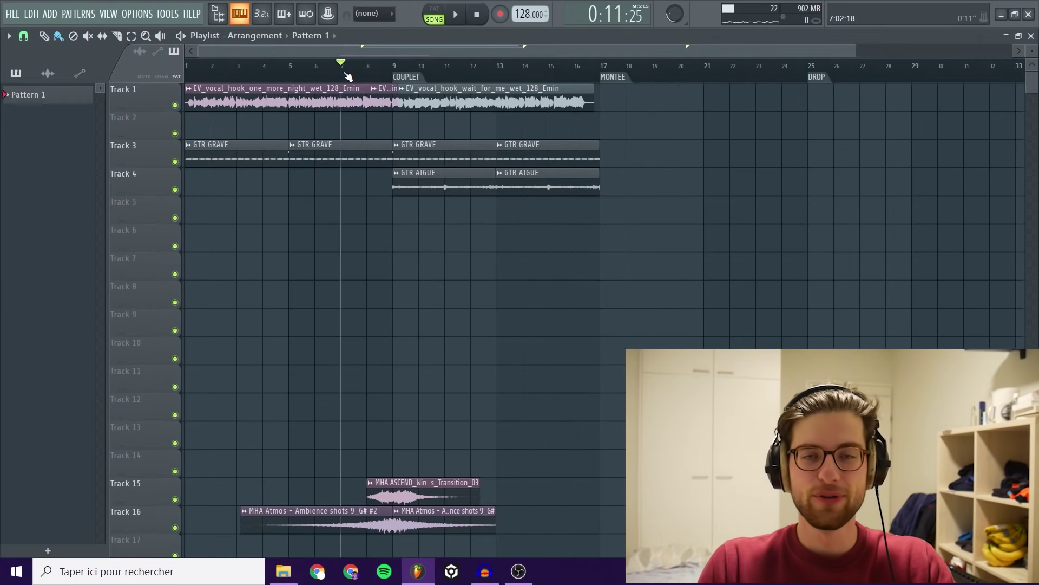
pyautogui.click(393, 66)
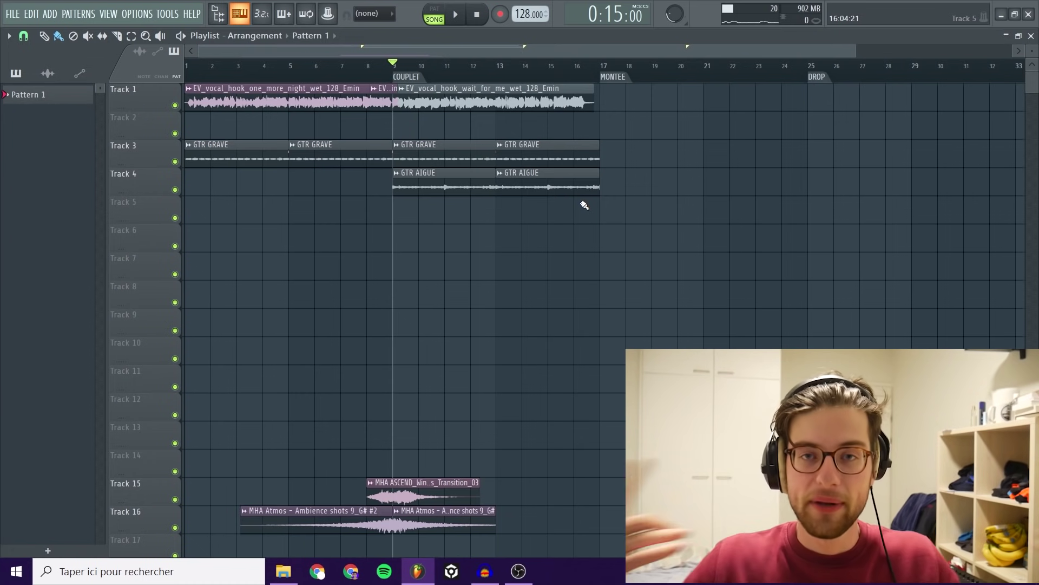
# Step: Place Pattern 1 on Track 6 from bar 9 to bar 13 and show the Unsorted channels for it
pyautogui.moveTo(77, 101); pyautogui.dragTo(497, 238)
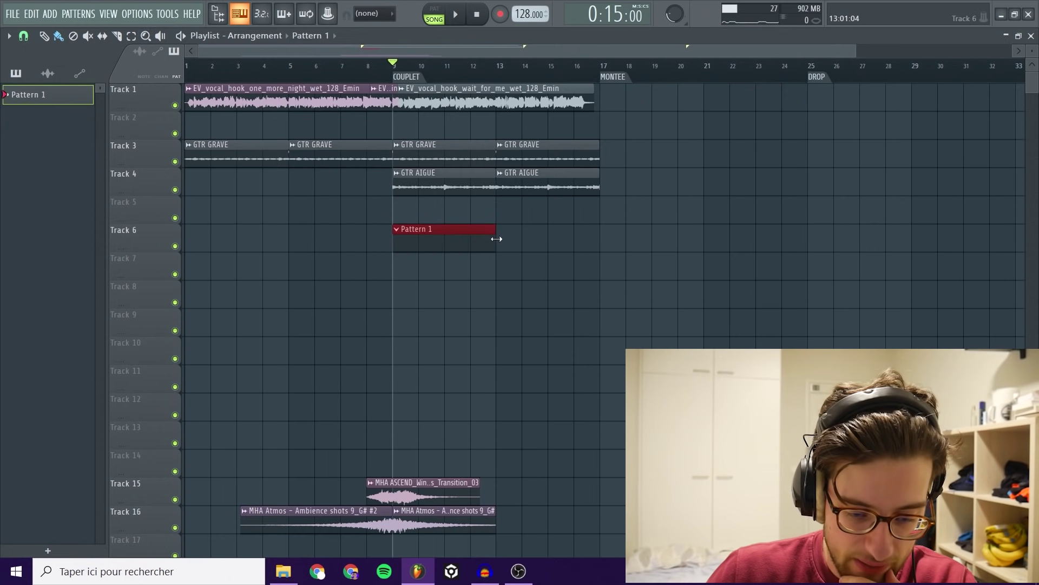
pyautogui.doubleClick(434, 236)
pyautogui.click(417, 105)
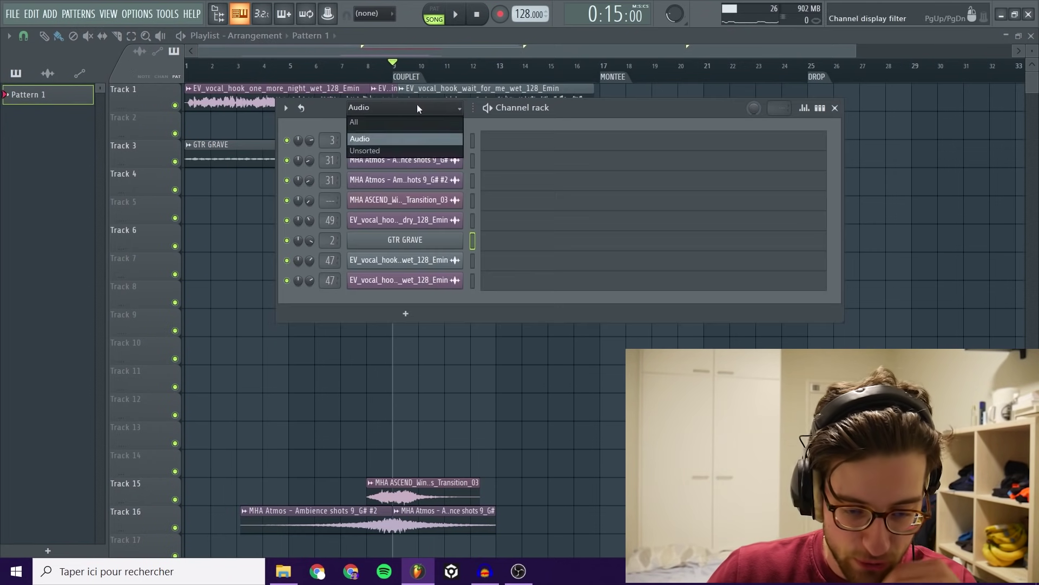
pyautogui.click(398, 150)
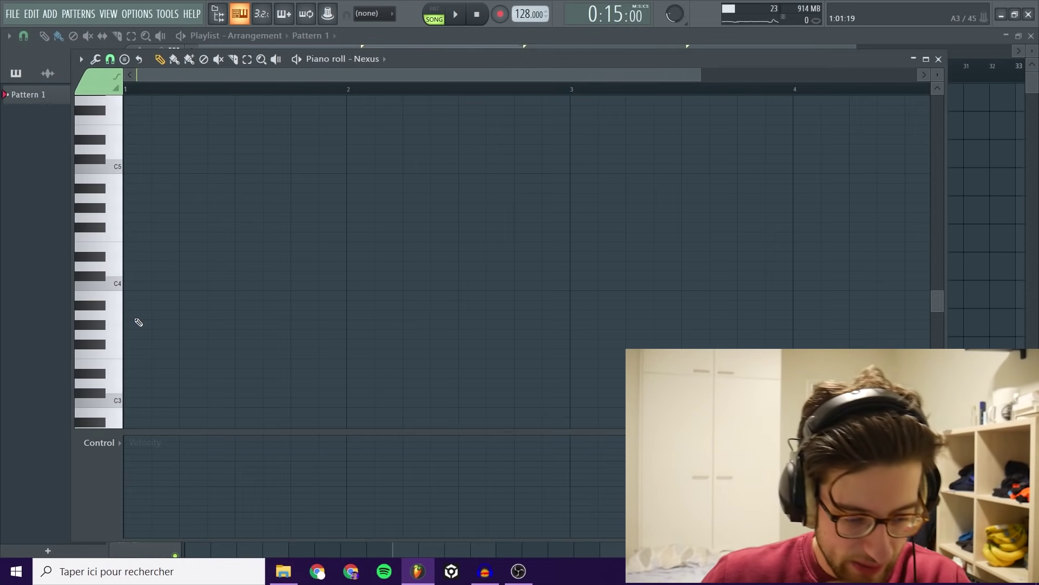
# Step: Draw a short C4–E4–G4 chord on beat 1 of the Nexus piano roll and duplicate it to beat 2
pyautogui.click(187, 285)
pyautogui.click(138, 246)
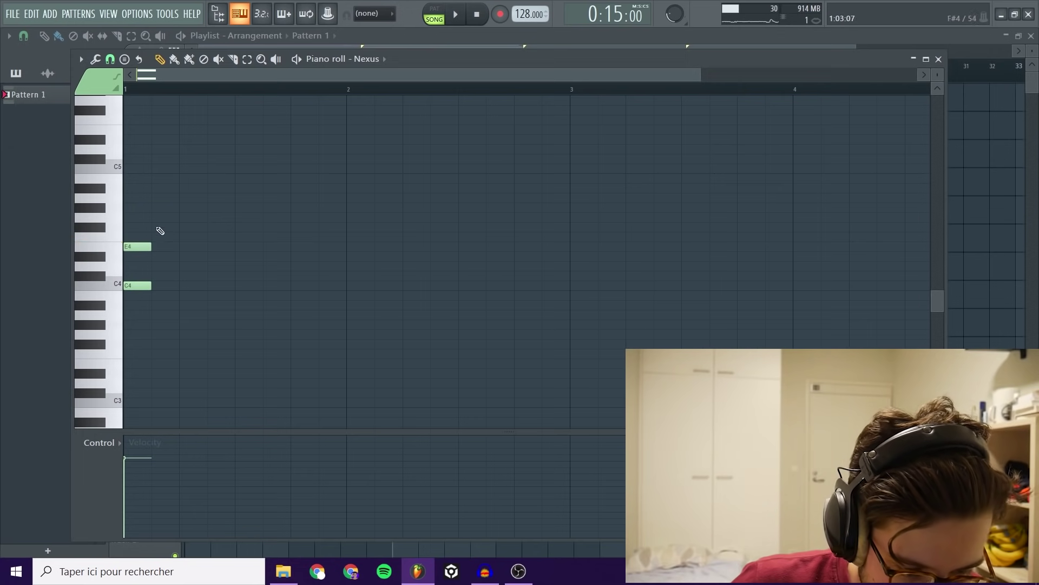
pyautogui.click(137, 217)
pyautogui.hotkey('ctrl', 'a')
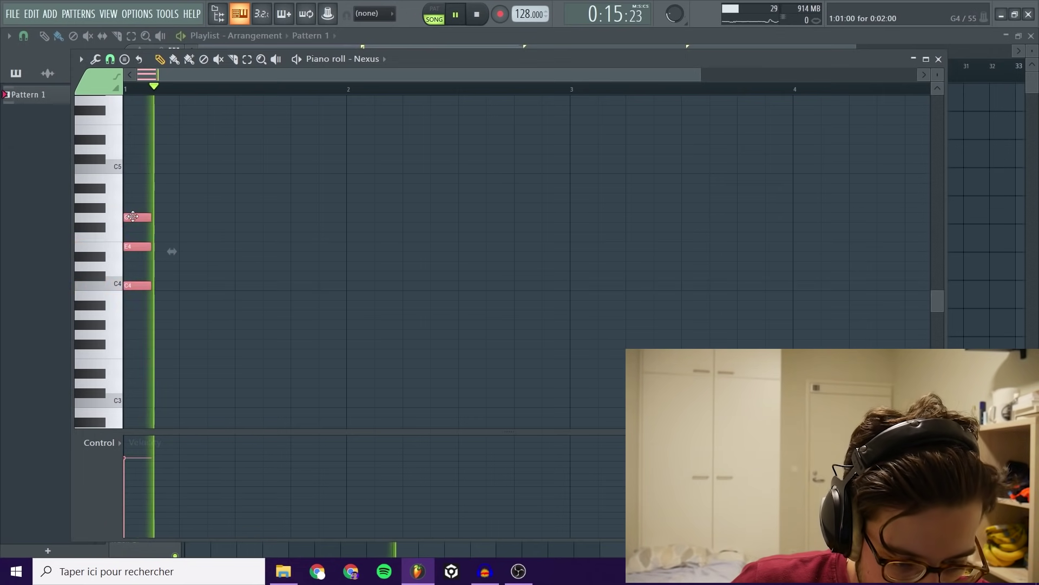
pyautogui.hotkey('ctrl', 'b')
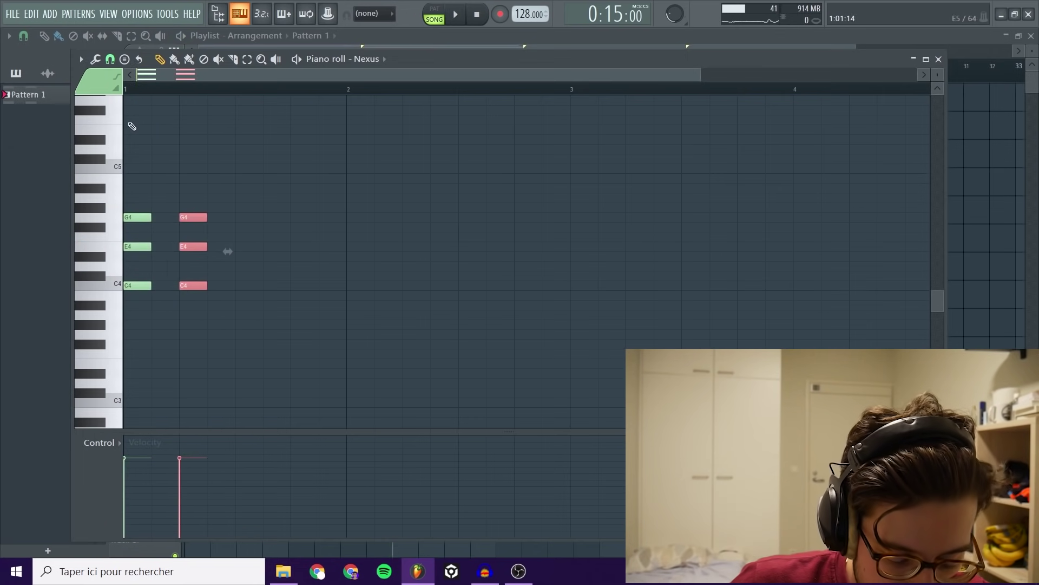
# Step: Copy the chord forward in the Nexus piano roll and raise the copies to D4–F#4–A4
pyautogui.click(110, 59)
pyautogui.click(137, 181)
pyautogui.moveTo(194, 217)
pyautogui.mouseDown()
pyautogui.moveTo(262, 207)
pyautogui.moveTo(247, 198)
pyautogui.mouseUp()
pyautogui.press('space')
pyautogui.keyDown('ctrl'); pyautogui.click(327, 218); pyautogui.keyUp('ctrl')
pyautogui.press('space')
# Step: Continue the Nexus progression with repeated E4–G4–B4 chords and play it back with the arrangement
pyautogui.moveTo(287, 300)
pyautogui.mouseDown()
pyautogui.moveTo(235, 176)
pyautogui.moveTo(287, 197)
pyautogui.moveTo(387, 179)
pyautogui.mouseUp()
pyautogui.press('space')
pyautogui.press('space')
pyautogui.press('space')
pyautogui.press('space')
pyautogui.moveTo(387, 179); pyautogui.dragTo(429, 174)
pyautogui.keyDown('ctrl'); pyautogui.click(612, 227); pyautogui.keyUp('ctrl')
pyautogui.press('space')
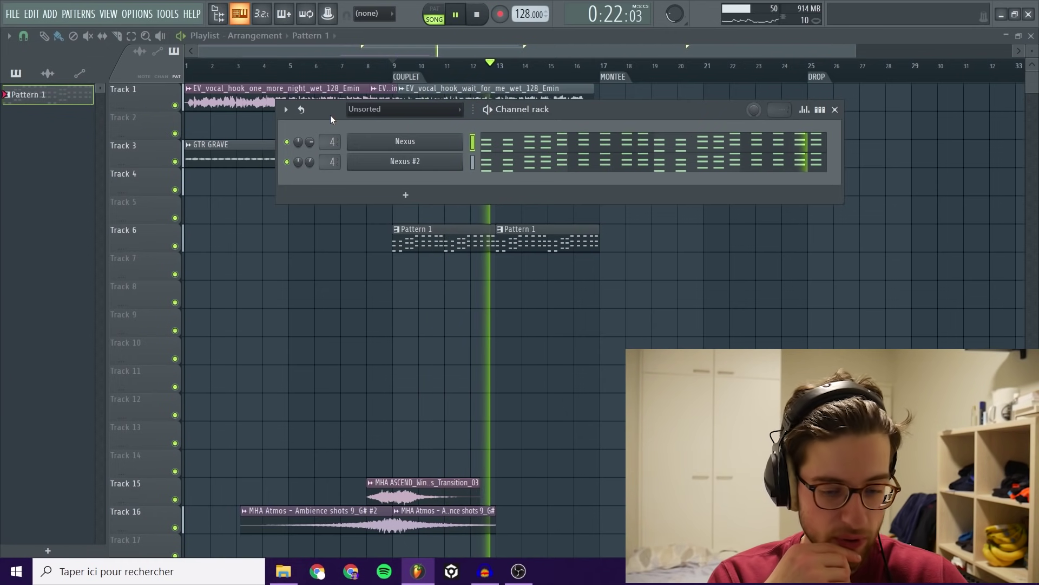
# Step: Draw a descending run of short single notes from the second half of bar 2 into bar 3 for Nexus #3
pyautogui.press('space')
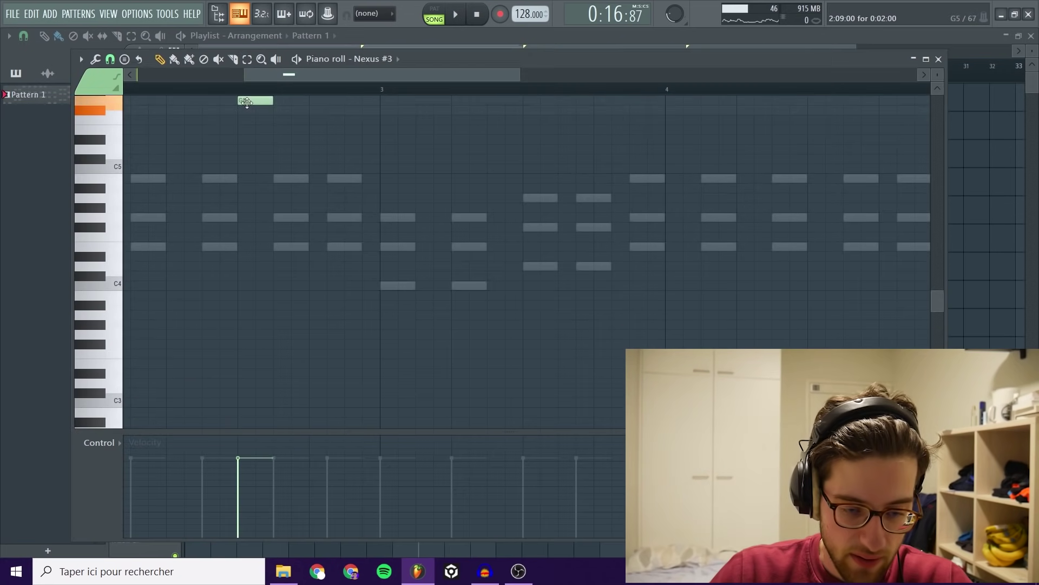
pyautogui.moveTo(251, 99)
pyautogui.mouseDown()
pyautogui.moveTo(267, 166)
pyautogui.moveTo(250, 149)
pyautogui.moveTo(270, 173)
pyautogui.mouseUp()
pyautogui.moveTo(306, 179)
pyautogui.mouseDown()
pyautogui.moveTo(310, 190)
pyautogui.moveTo(321, 171)
pyautogui.mouseUp()
pyautogui.click(359, 195)
pyautogui.moveTo(394, 223)
pyautogui.mouseDown()
pyautogui.moveTo(395, 209)
pyautogui.moveTo(410, 224)
pyautogui.mouseUp()
pyautogui.press('space')
# Step: Place the MHA ASCEND_Still_Drone_16_B sample on Track 9 at bar 9 and listen to it in context
pyautogui.scroll(-3, 619, 260)
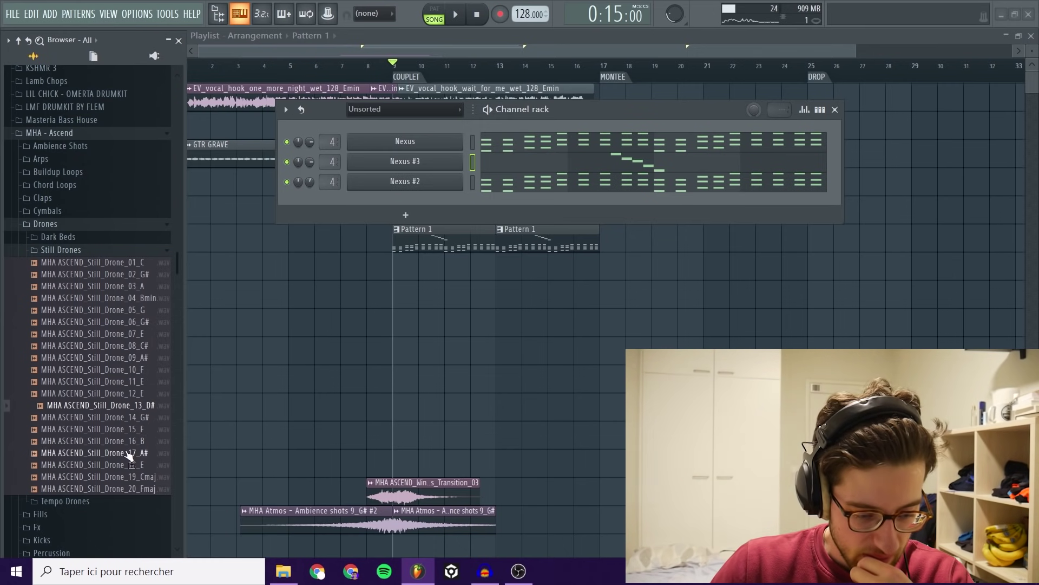
pyautogui.moveTo(127, 442); pyautogui.dragTo(395, 316)
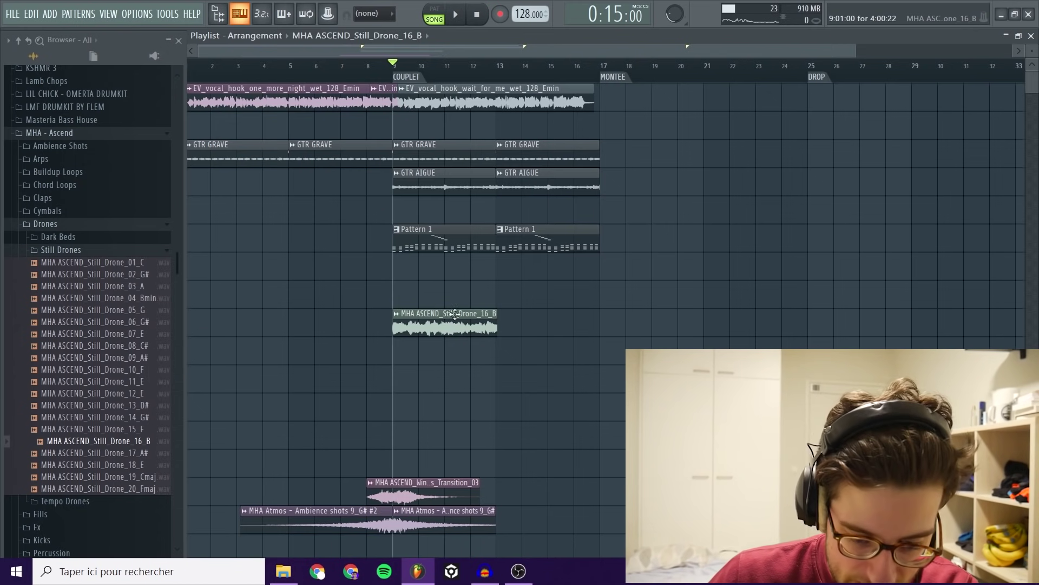
pyautogui.click(183, 40)
pyautogui.press('space')
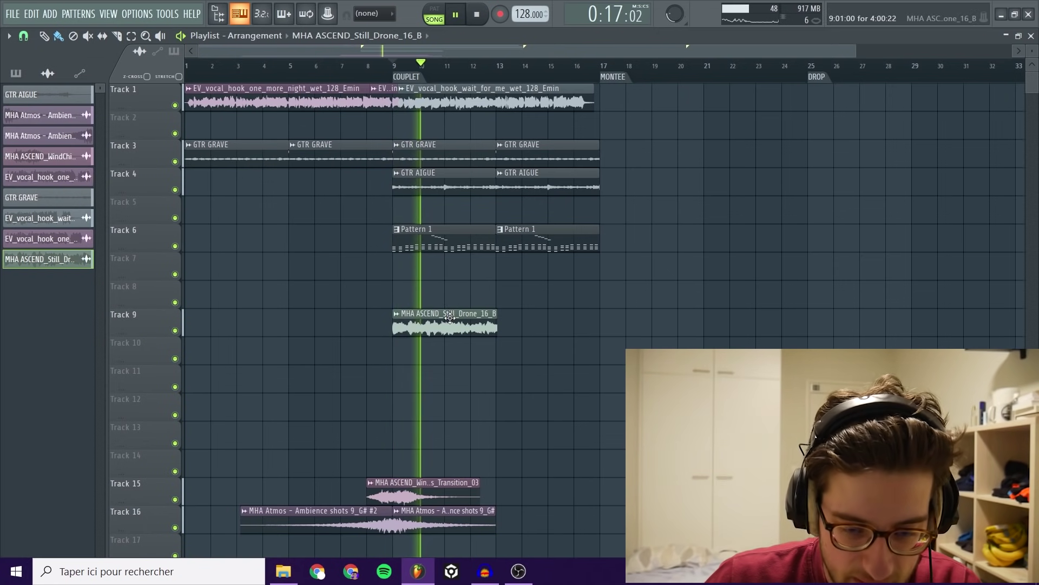
pyautogui.press('space')
# Step: Retune the drone sample to -400 cents with a lower volume, and repeat its clip from bar 13
pyautogui.doubleClick(449, 318)
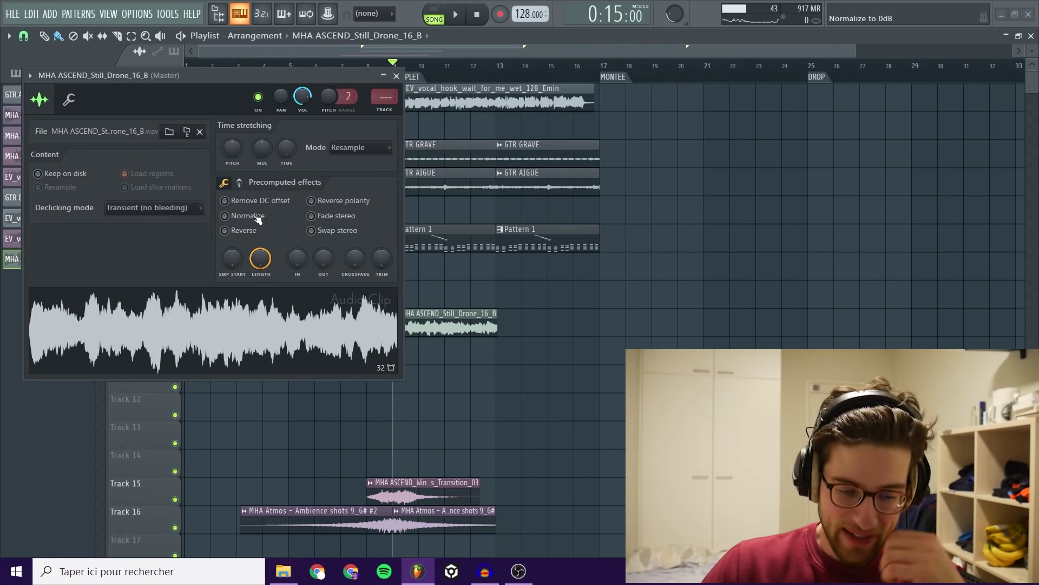
pyautogui.moveTo(236, 152); pyautogui.dragTo(237, 154)
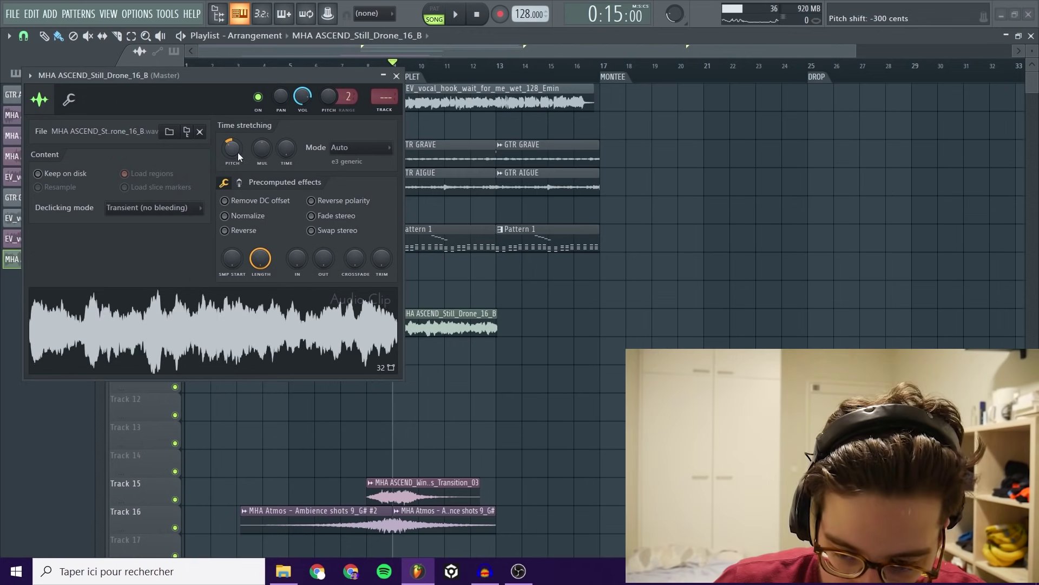
pyautogui.press('space')
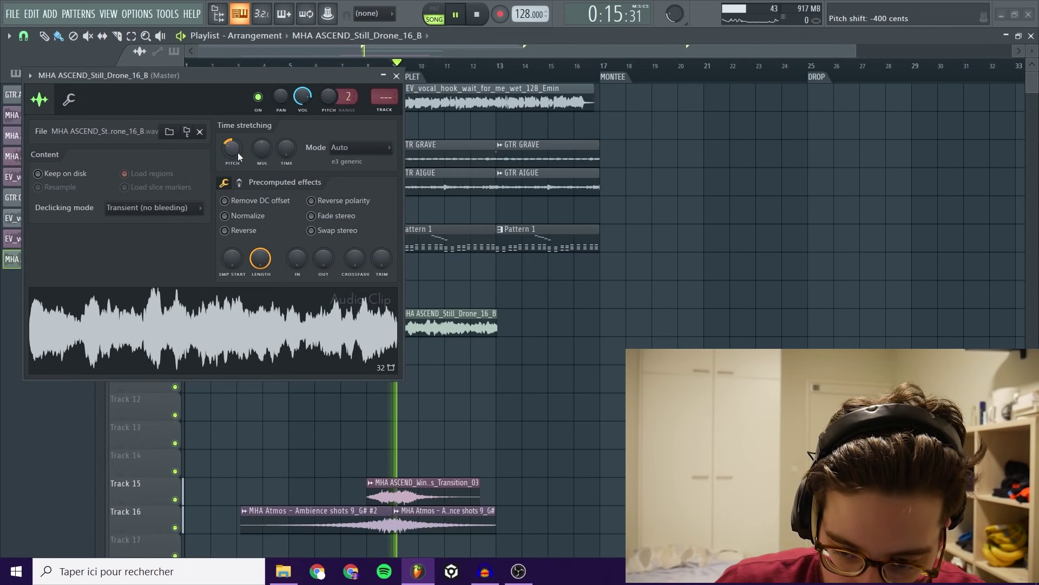
pyautogui.moveTo(303, 97); pyautogui.dragTo(303, 124)
pyautogui.press('space')
pyautogui.click(396, 77)
pyautogui.moveTo(443, 328); pyautogui.dragTo(546, 338)
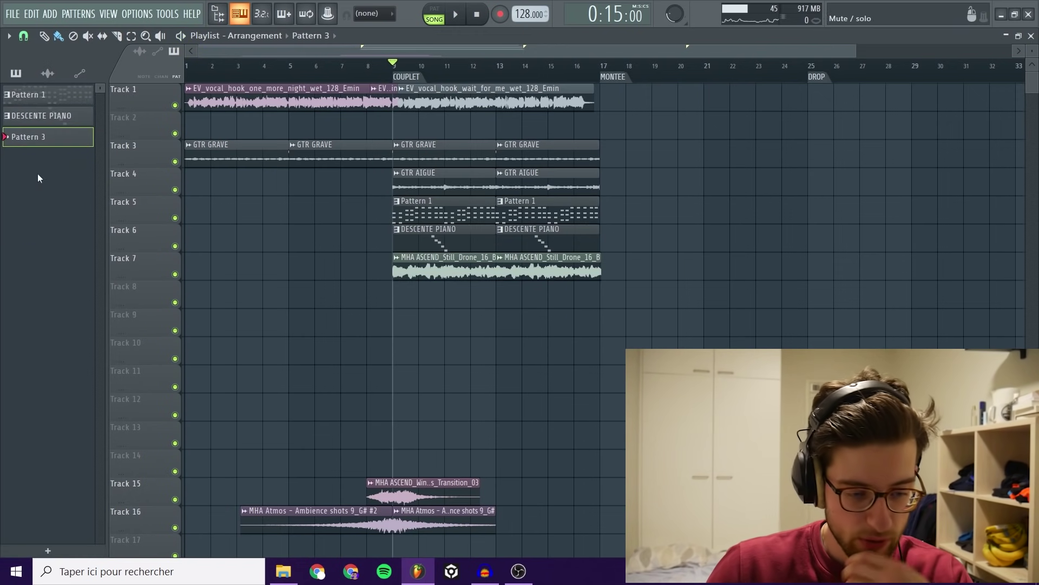
# Step: Place Pattern 3 on Track 8 from bar 9 to bar 13 and draw its opening C5 and D5 notes for the SUB channel
pyautogui.moveTo(33, 137); pyautogui.dragTo(411, 295)
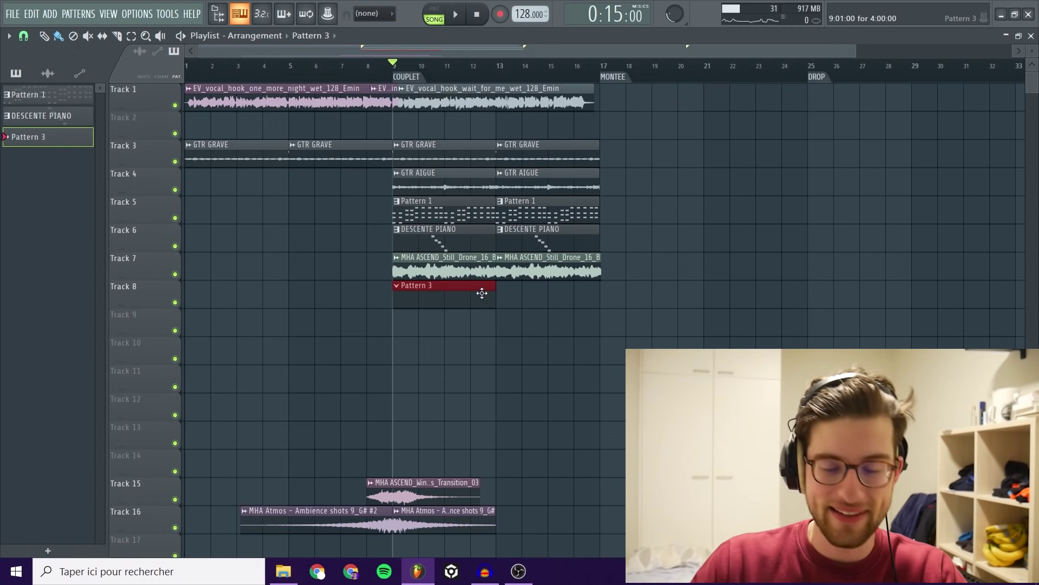
pyautogui.doubleClick(482, 293)
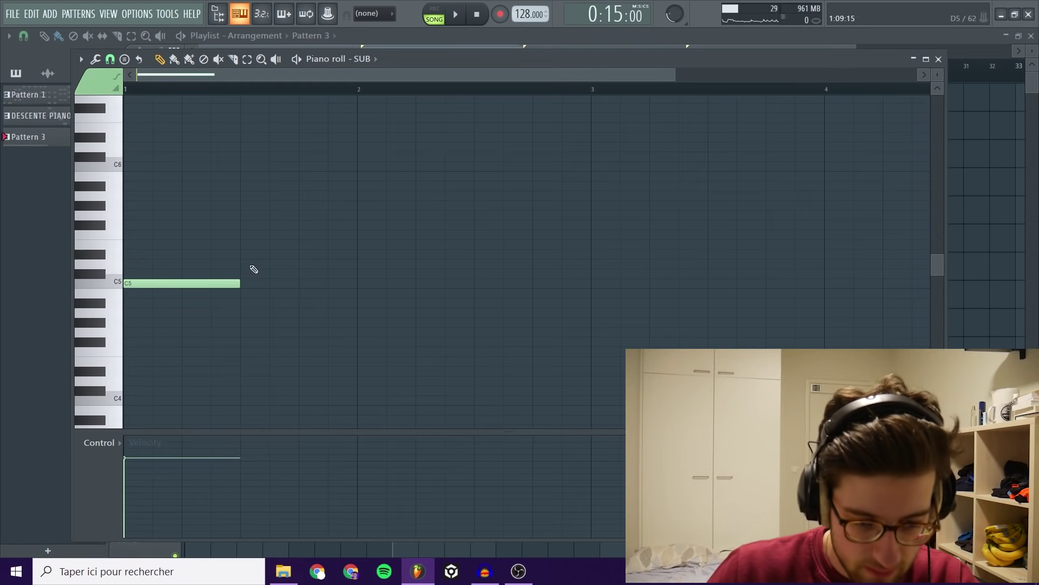
pyautogui.click(245, 263)
pyautogui.press('space')
pyautogui.moveTo(355, 264); pyautogui.dragTo(328, 264)
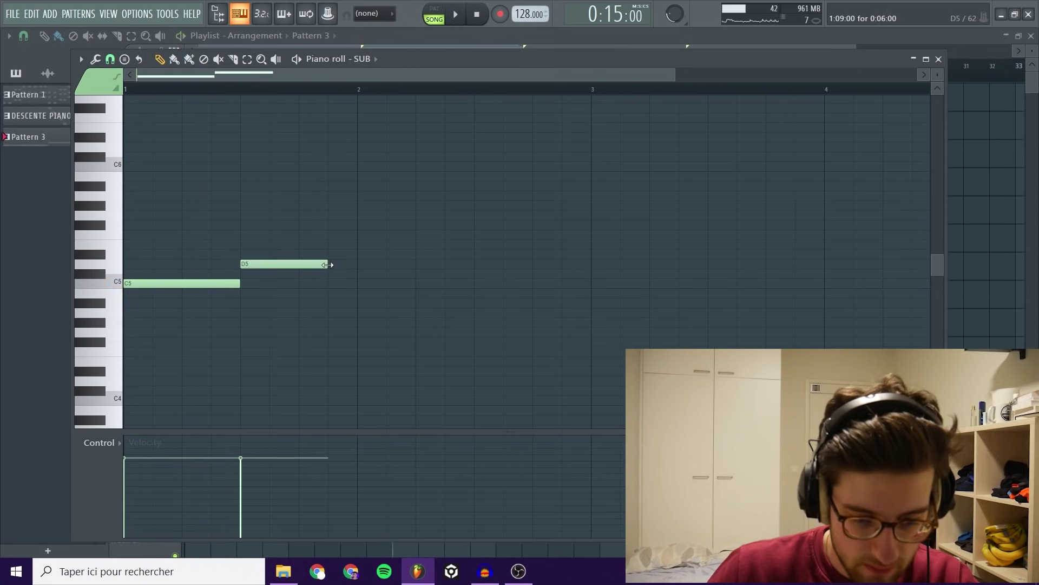
# Step: Add an E5 note after the D5, extend it to bar 3, and lower it one octave to E4
pyautogui.click(330, 244)
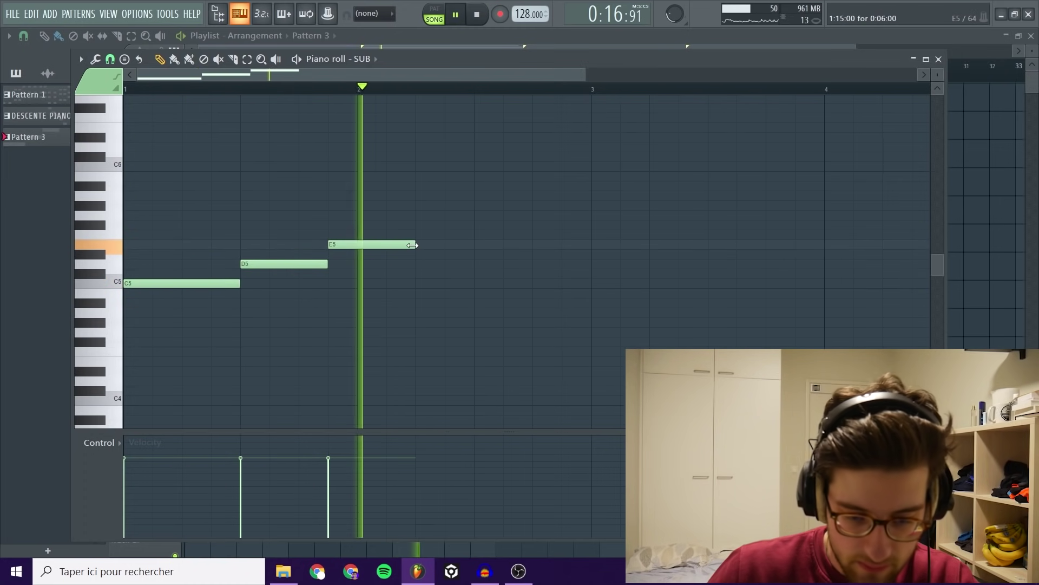
pyautogui.moveTo(415, 244); pyautogui.dragTo(586, 244)
pyautogui.press('space')
pyautogui.moveTo(505, 270); pyautogui.dragTo(485, 215)
pyautogui.hotkey('ctrl', 'Down')
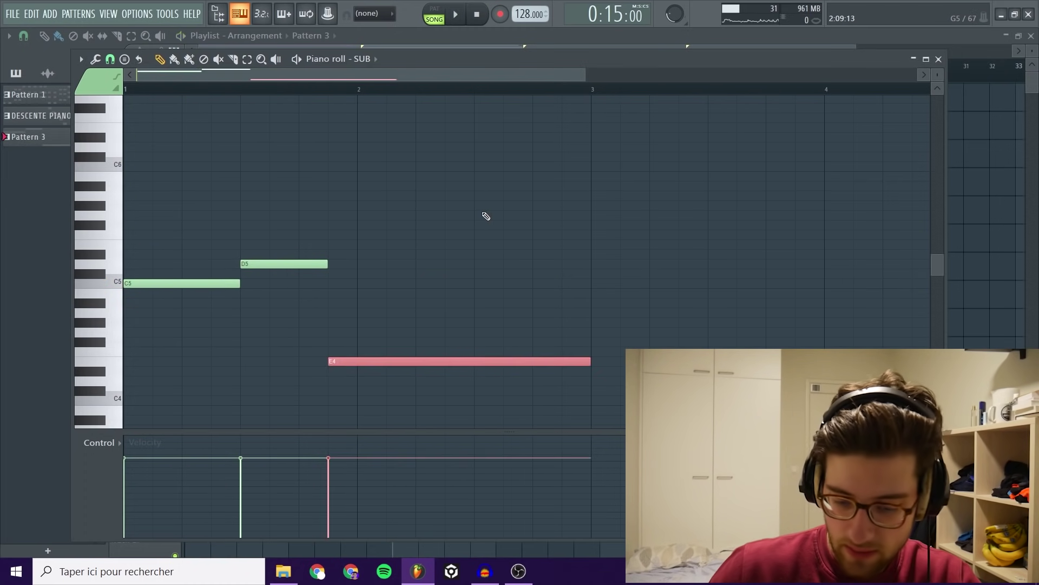
# Step: Duplicate the three-note sub phrase into bars 3 and 4 and play the bass line with the arrangement
pyautogui.hotkey('ctrl', 'd')
pyautogui.scroll(-2, 489, 148)
pyautogui.hotkey('ctrl', 'a')
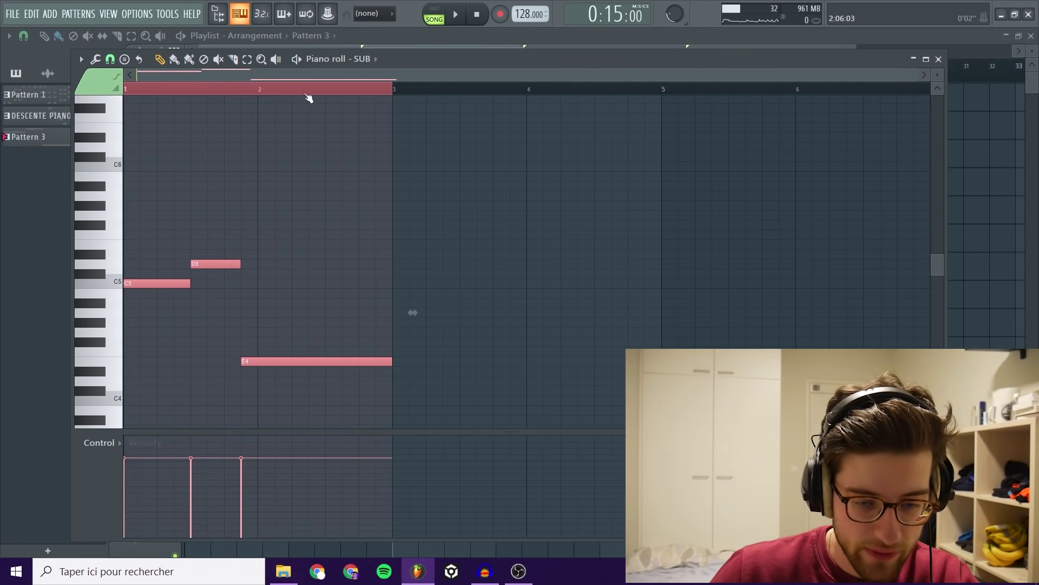
pyautogui.hotkey('ctrl', 'b')
pyautogui.hotkey('ctrl', 'd')
pyautogui.press('space')
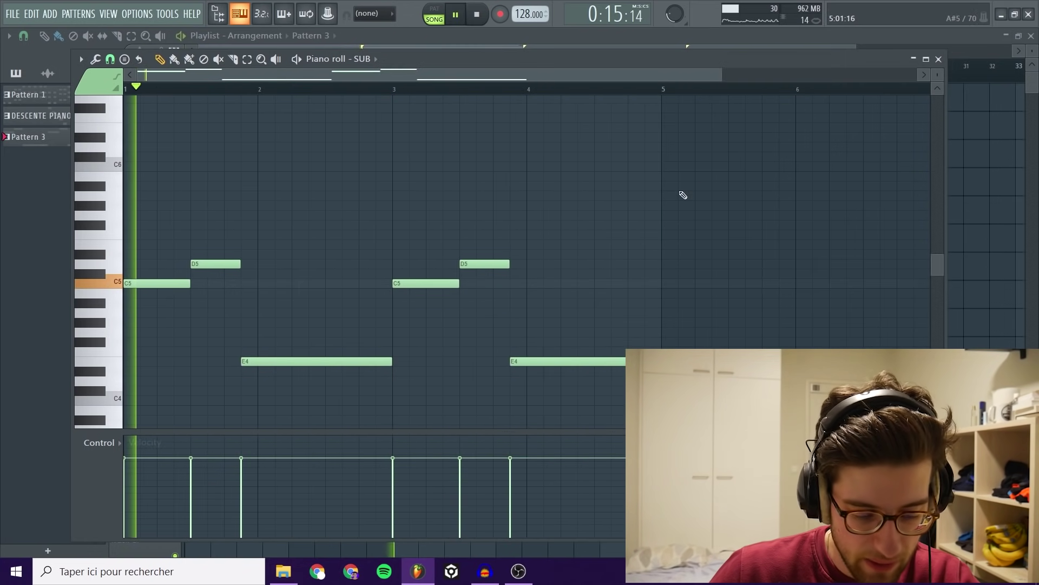
pyautogui.click(939, 59)
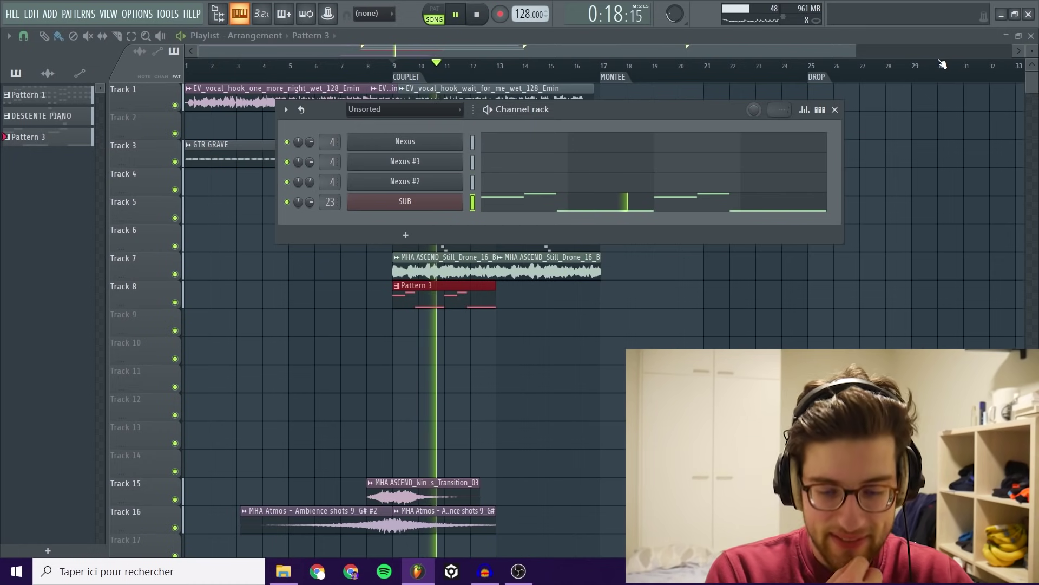
pyautogui.press('space')
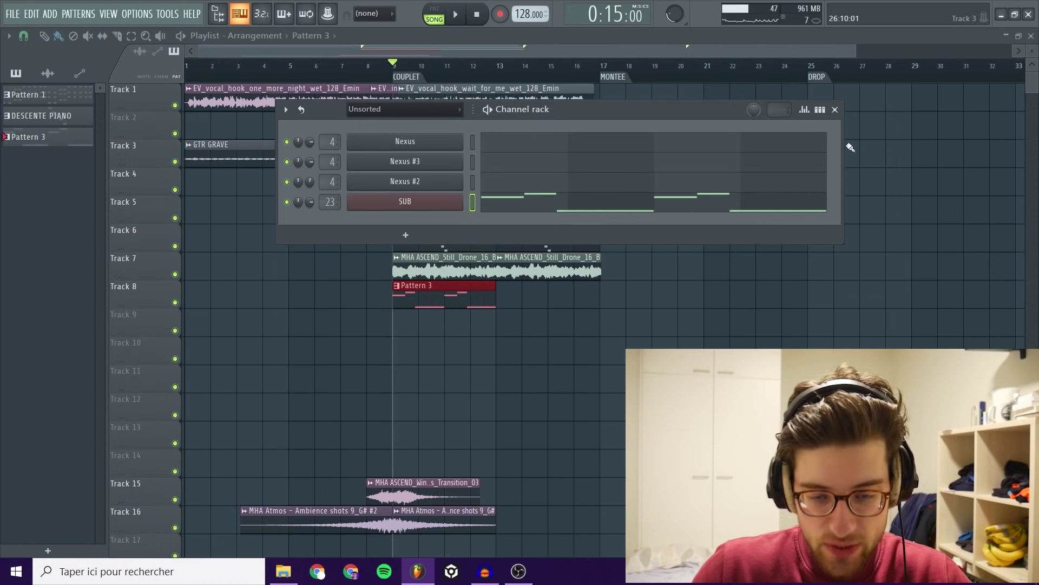
# Step: Place KSHMR Snap 06 on beats 2 and 4 of bar 9 on Track 10 and copy the pair to bar 10
pyautogui.press('F6')
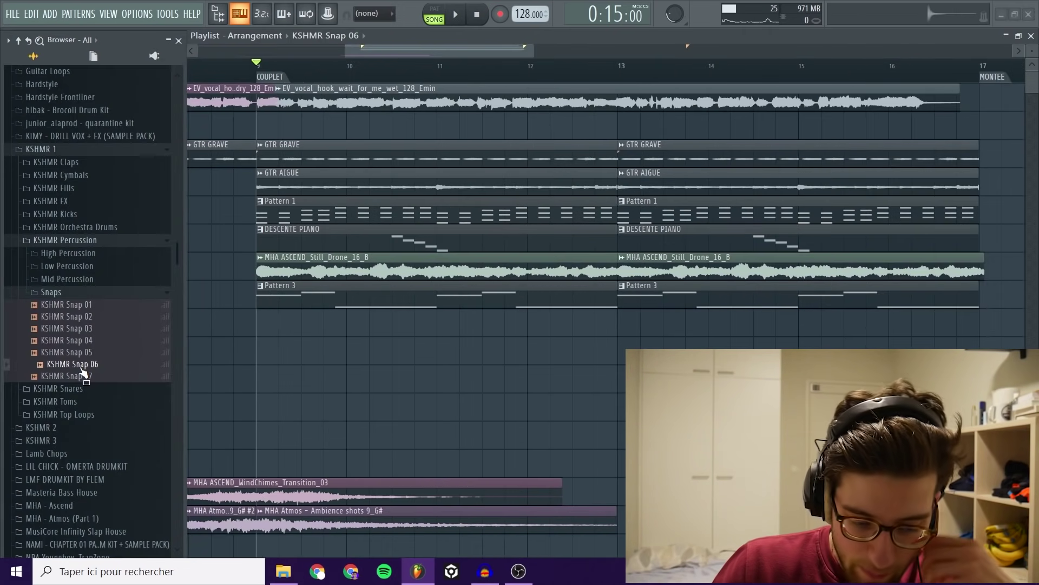
pyautogui.moveTo(83, 369); pyautogui.dragTo(298, 349)
pyautogui.click(344, 351)
pyautogui.moveTo(477, 378); pyautogui.dragTo(309, 360)
pyautogui.moveTo(303, 359); pyautogui.dragTo(389, 358)
# Step: Repeat the snap clips on Track 10 through the whole couplet up to bar 17
pyautogui.moveTo(517, 379)
pyautogui.mouseDown()
pyautogui.moveTo(298, 357)
pyautogui.moveTo(504, 362)
pyautogui.moveTo(482, 362)
pyautogui.mouseUp()
pyautogui.press('space')
pyautogui.moveTo(691, 379); pyautogui.dragTo(296, 353)
pyautogui.moveTo(298, 353); pyautogui.dragTo(660, 357)
pyautogui.scroll(-3, 546, 377)
pyautogui.keyDown('ctrl'); pyautogui.click(592, 416); pyautogui.keyUp('ctrl')
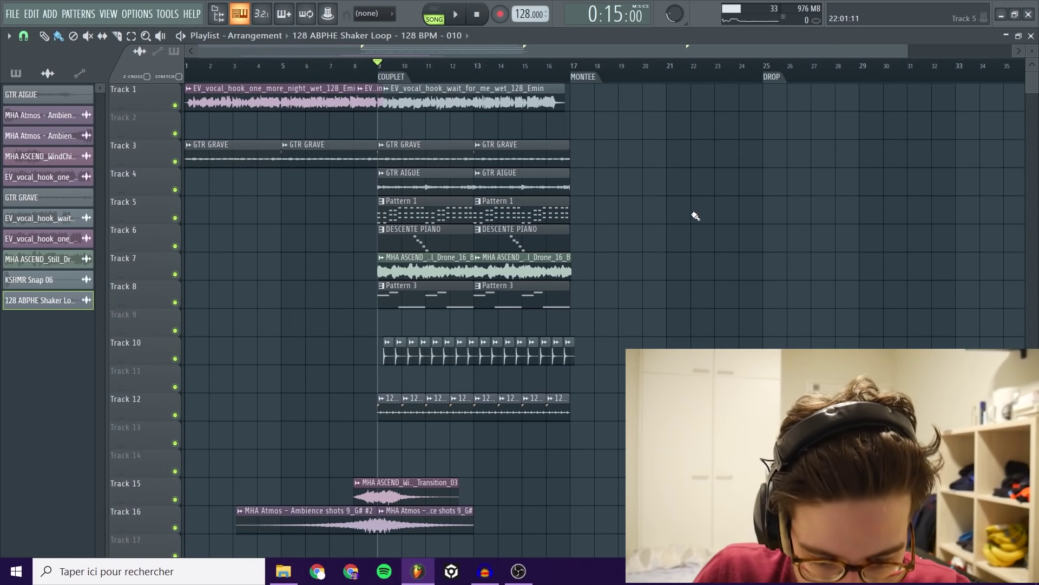
# Step: Duplicate the GTR AIGUE and Pattern 1 clips on Tracks 4 and 5 into bars 17 to 25
pyautogui.moveTo(692, 223); pyautogui.dragTo(611, 192)
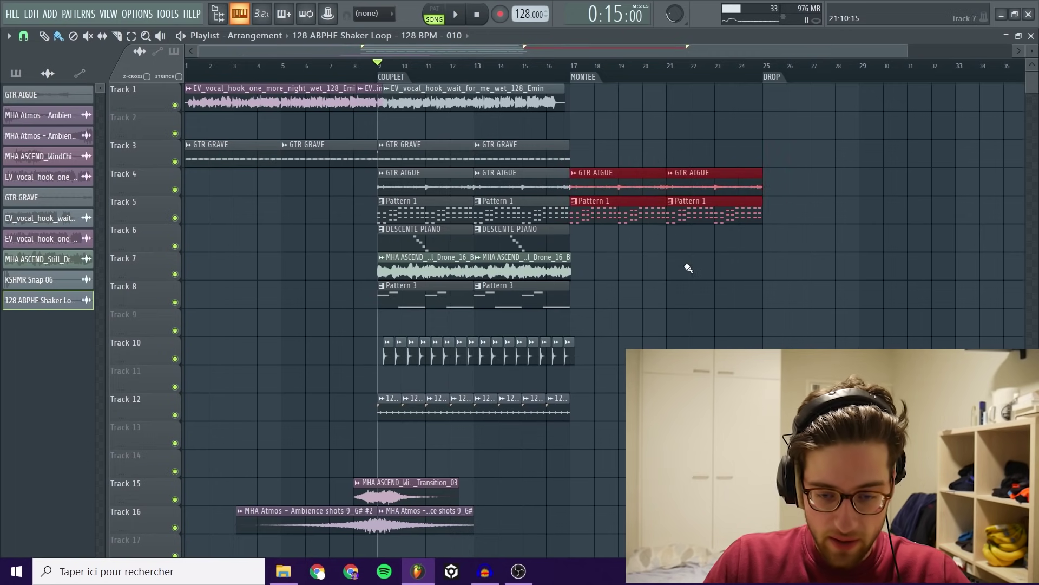
pyautogui.keyDown('ctrl'); pyautogui.click(687, 267); pyautogui.keyUp('ctrl')
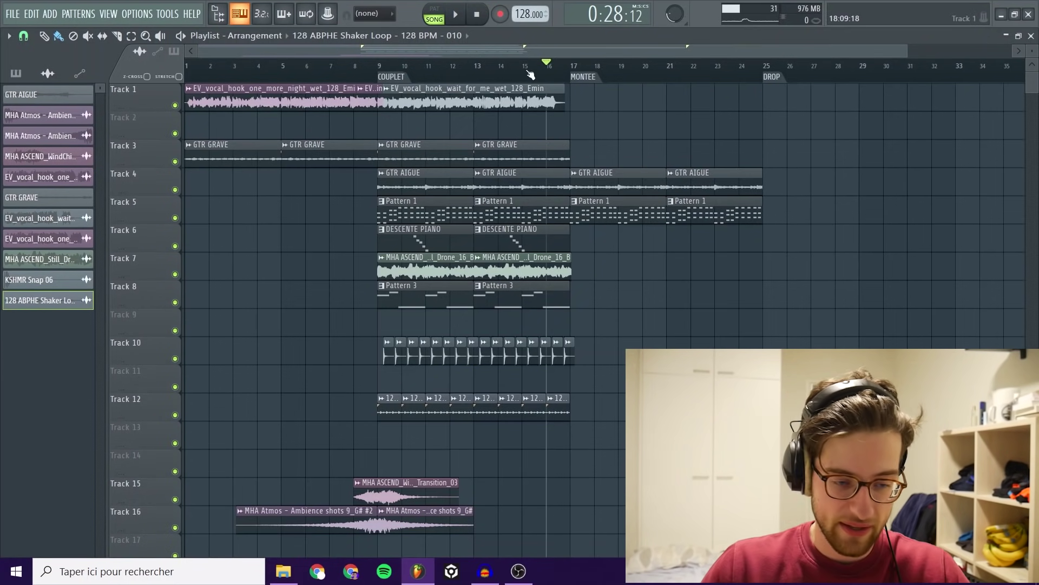
# Step: Draw a descending Saxophia melody of E6, E6, D6, a long B5, A5 and G5 in the SAXO pattern
pyautogui.click(15, 73)
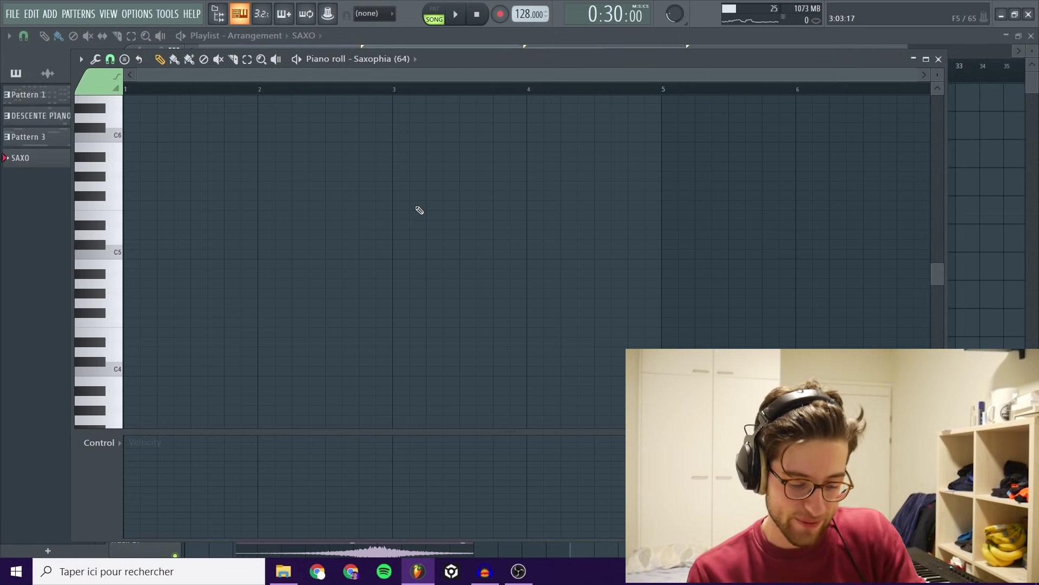
pyautogui.press('space')
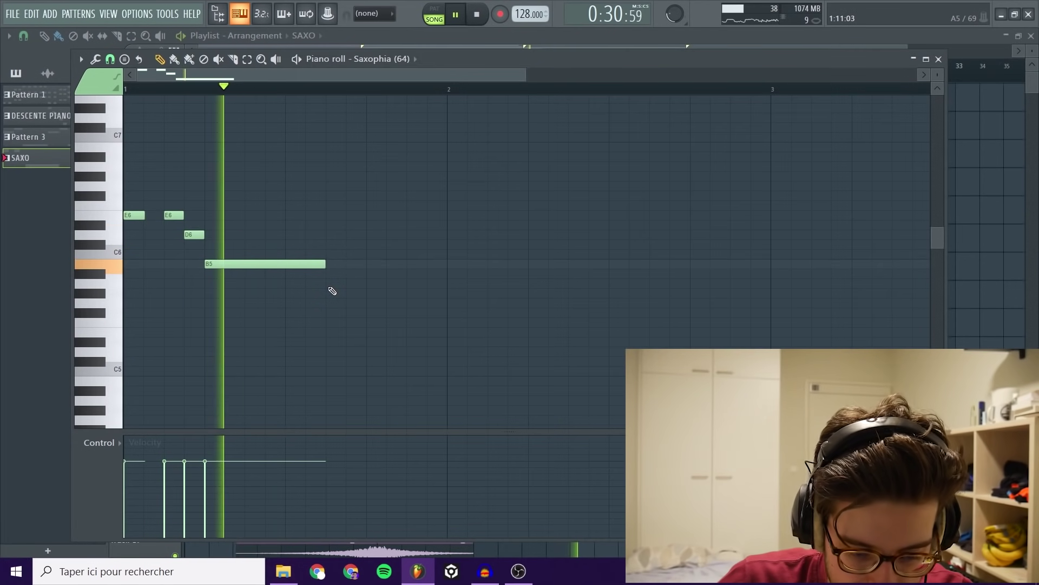
pyautogui.press('space')
pyautogui.click(331, 283)
pyautogui.click(353, 303)
pyautogui.press('space')
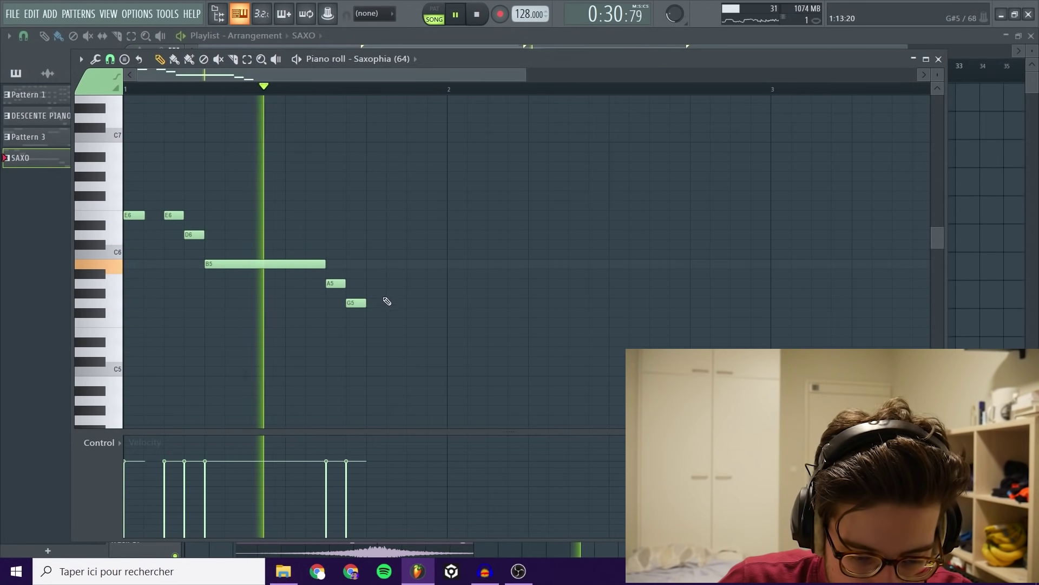
# Step: Shift the G5 one sixteenth along, add an A5 after it, and draw a long E5 extending into bar 2
pyautogui.click(388, 283)
pyautogui.press('space')
pyautogui.moveTo(394, 283); pyautogui.dragTo(413, 284)
pyautogui.click(435, 332)
pyautogui.moveTo(445, 332); pyautogui.dragTo(581, 332)
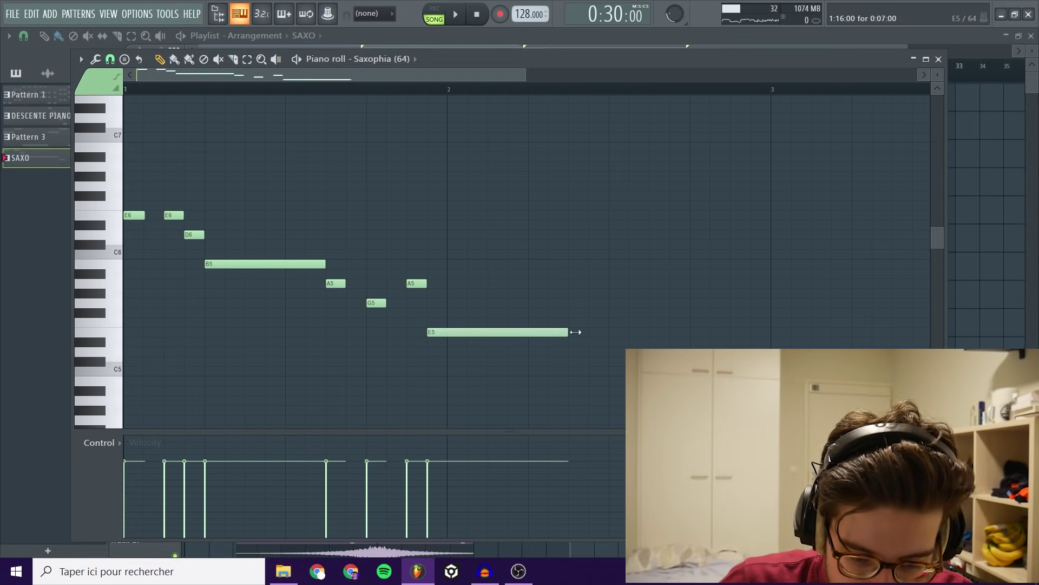
# Step: Play back the start of the sax melody to judge the descending line and the long E5 ending
pyautogui.press('space')
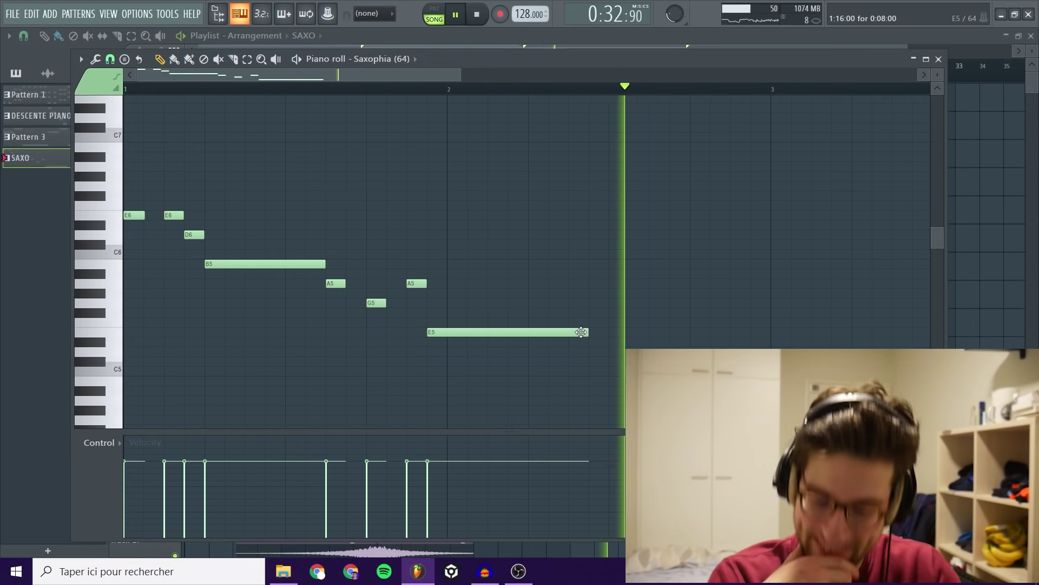
pyautogui.press('space')
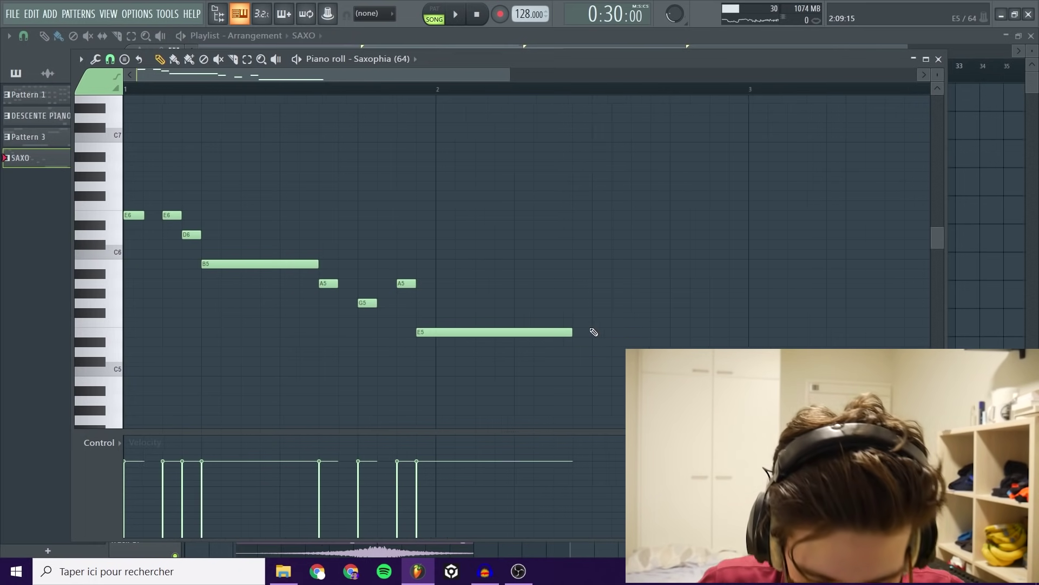
pyautogui.keyDown('ctrl'); pyautogui.scroll(-2, 592, 332); pyautogui.keyUp('ctrl')
pyautogui.press('space')
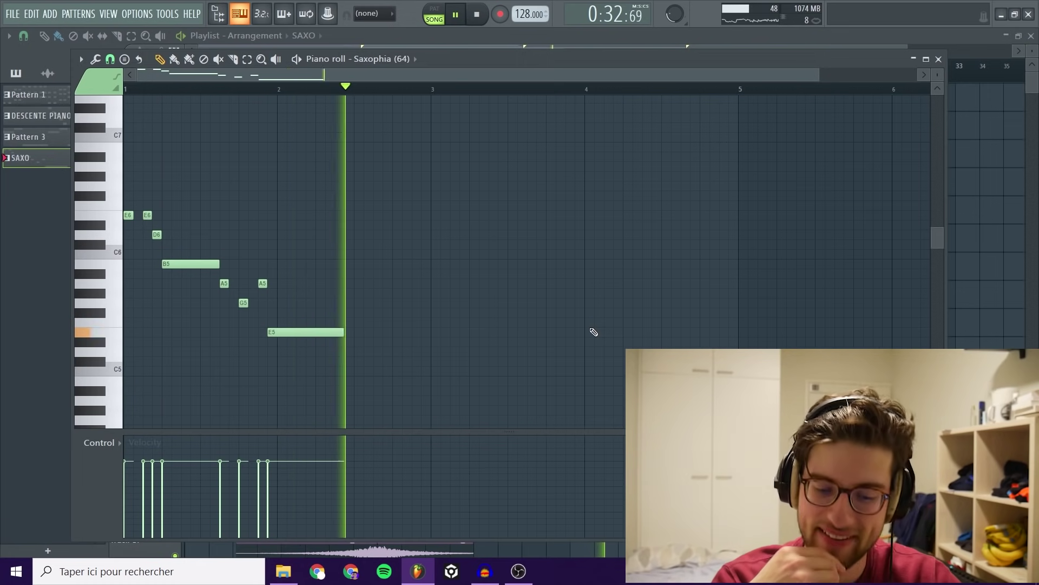
pyautogui.press('space')
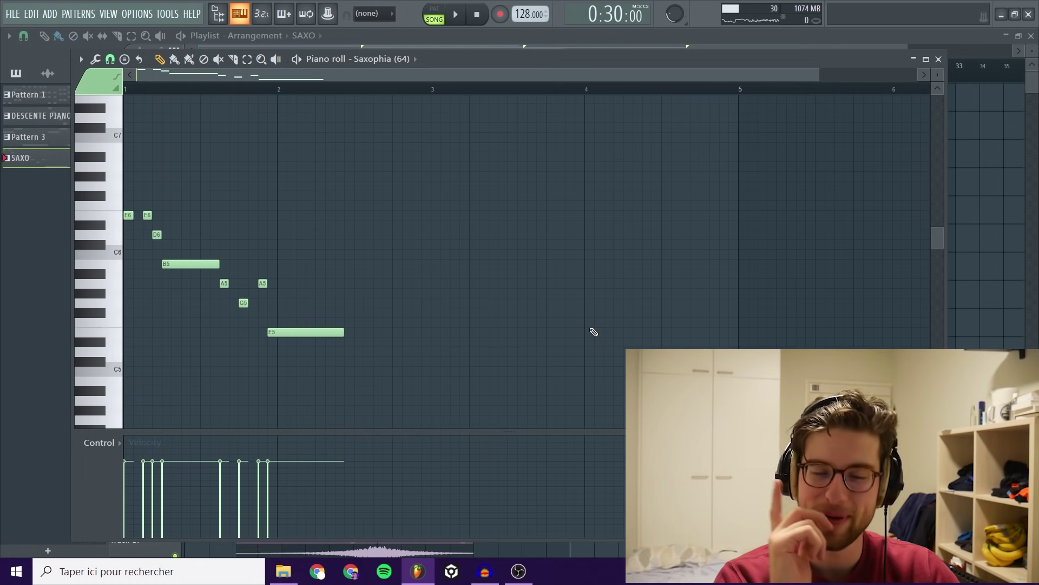
# Step: Add a rising E5, G5, A5, B5 phrase three times from bar 2 to bar 4 and audition the melody
pyautogui.keyDown('ctrl'); pyautogui.scroll(1, 434, 332); pyautogui.keyUp('ctrl')
pyautogui.click(348, 332)
pyautogui.keyDown('ctrl'); pyautogui.scroll(4, 351, 332); pyautogui.keyUp('ctrl')
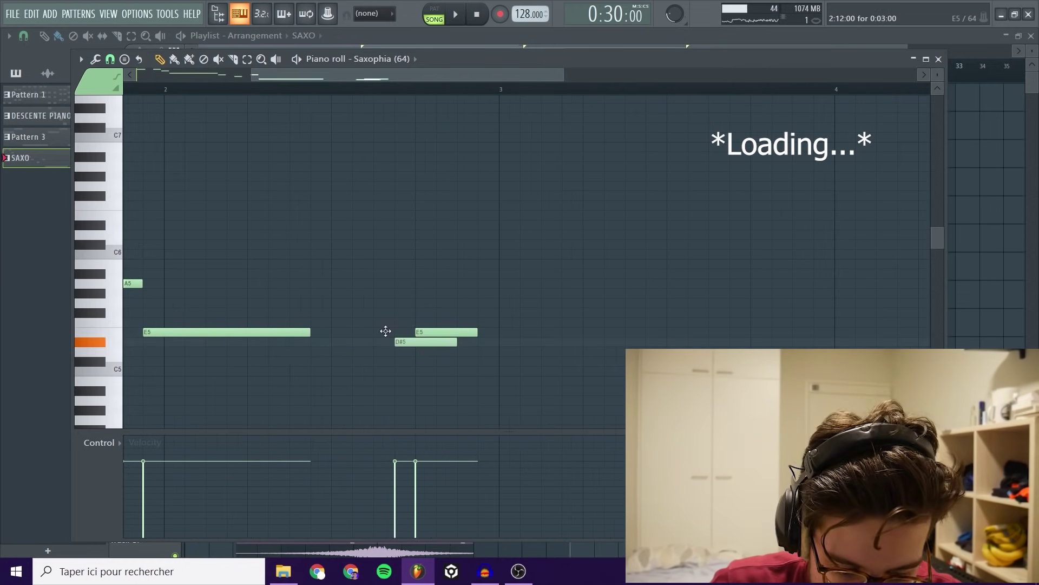
pyautogui.click(425, 303)
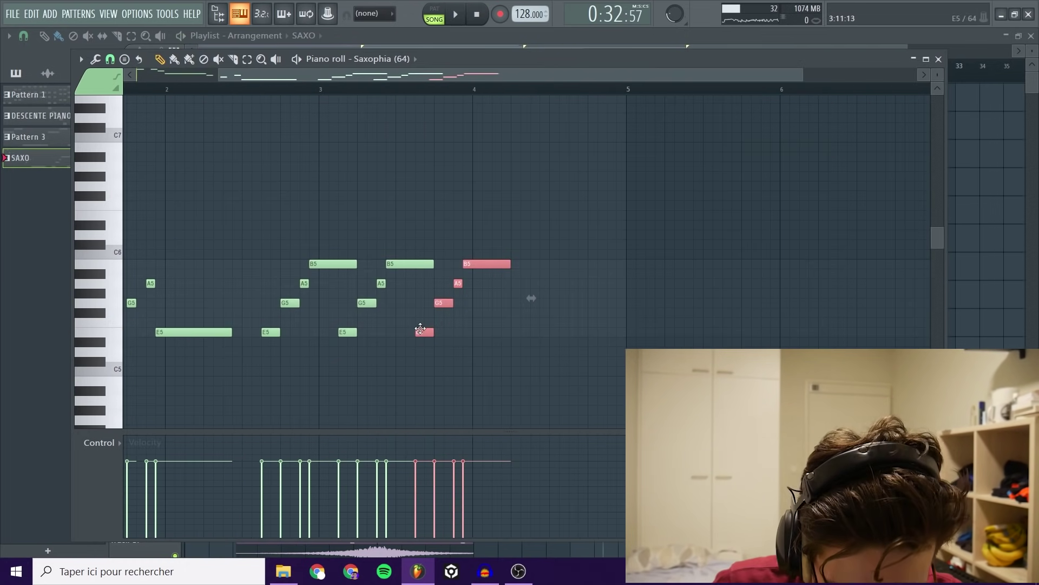
pyautogui.press('space')
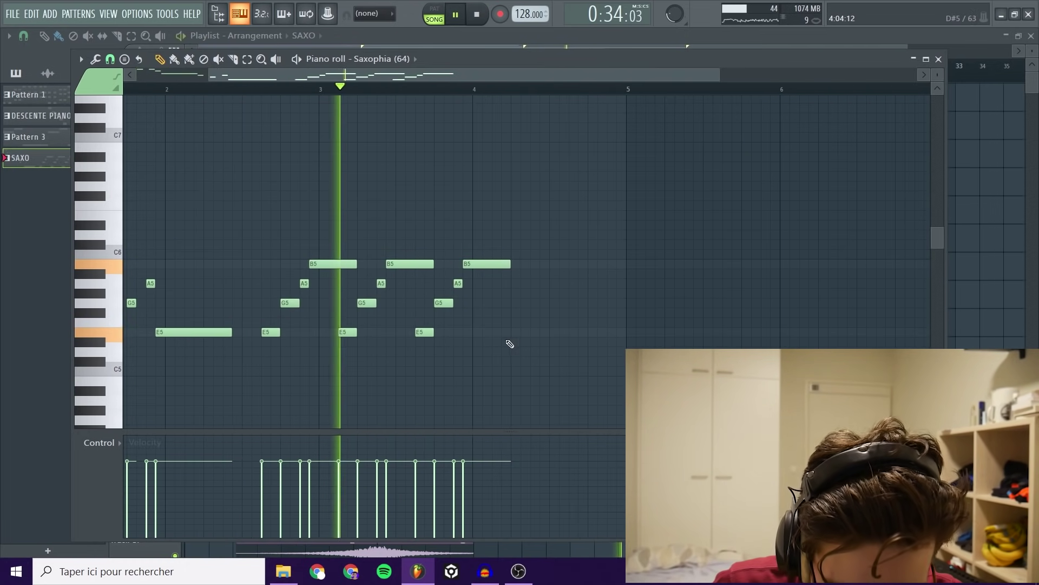
pyautogui.keyDown('ctrl'); pyautogui.scroll(-2, 576, 348); pyautogui.keyUp('ctrl')
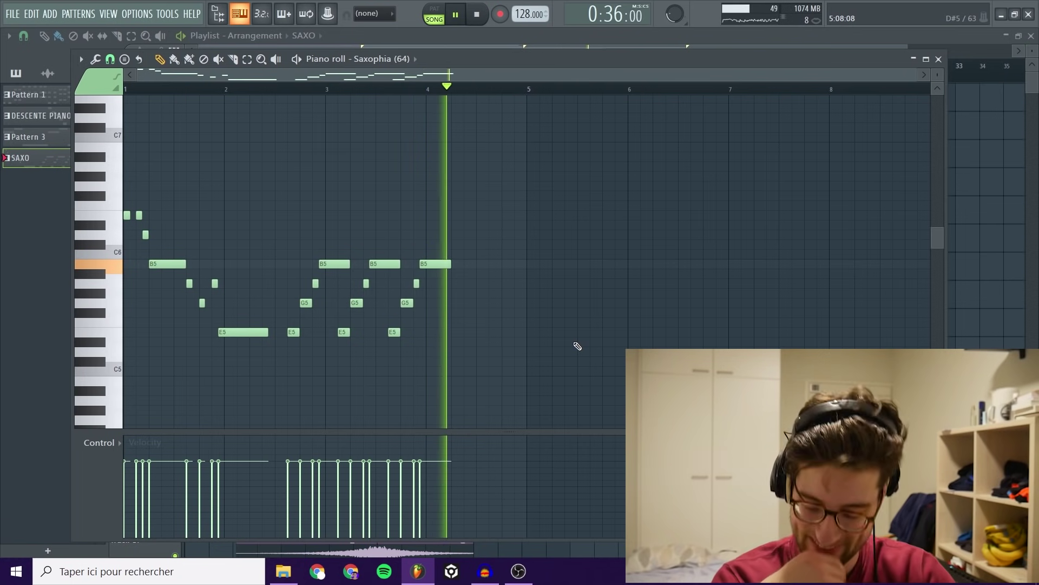
pyautogui.press('space')
# Step: Duplicate the four-bar sax melody into bars 5 to 8 and play it back
pyautogui.keyDown('ctrl'); pyautogui.scroll(-1, 403, 198); pyautogui.keyUp('ctrl')
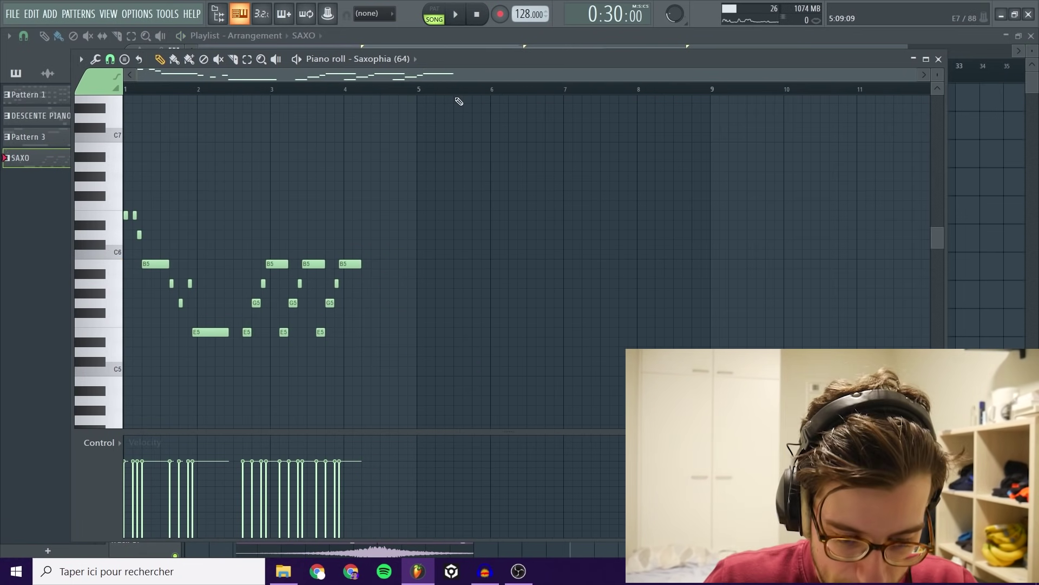
pyautogui.moveTo(422, 91); pyautogui.dragTo(1, 65)
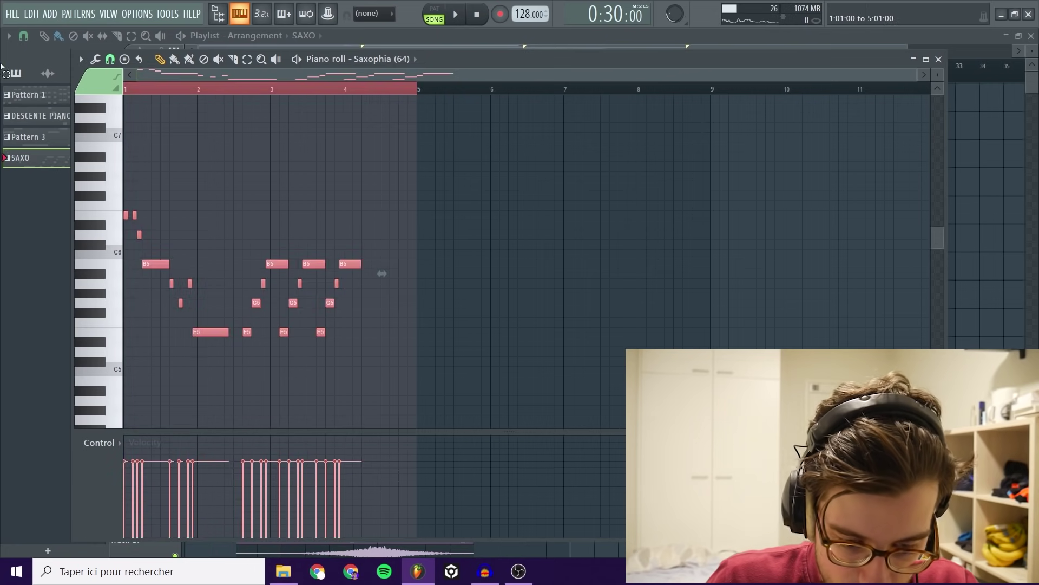
pyautogui.hotkey('ctrl', 'b')
pyautogui.hotkey('ctrl', 'd')
pyautogui.click(409, 89)
pyautogui.press('space')
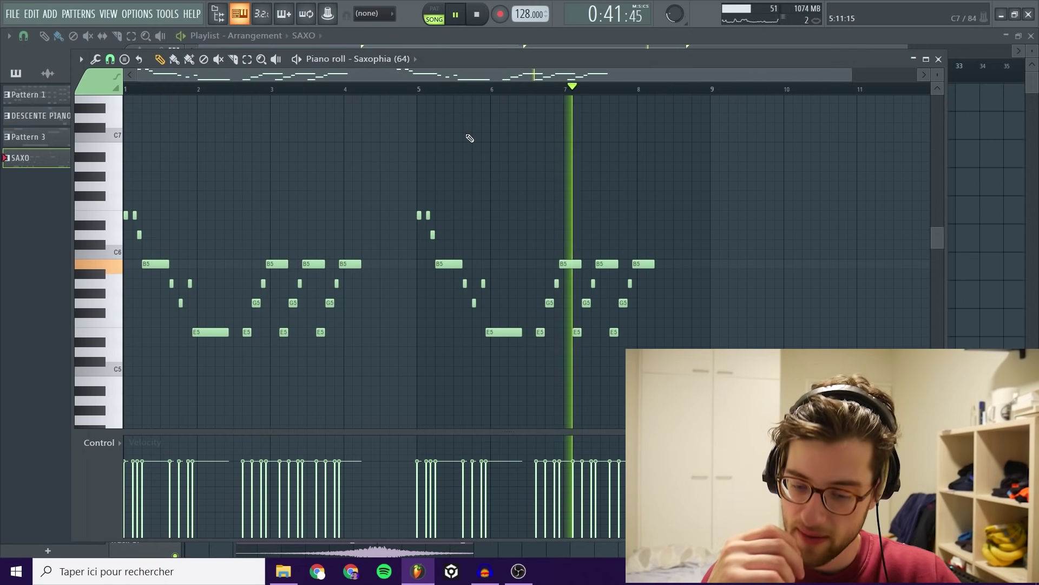
pyautogui.press('space')
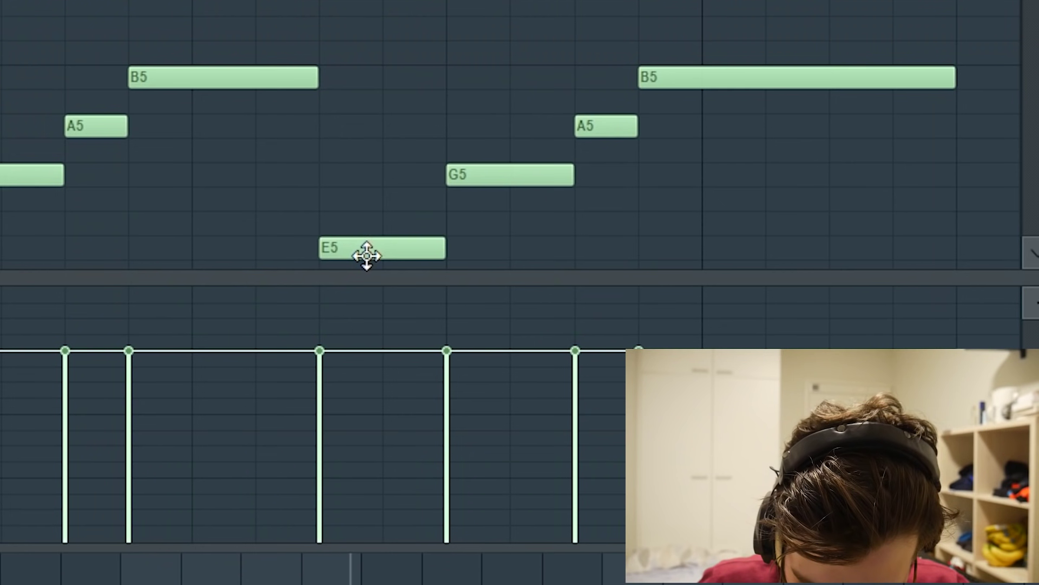
# Step: Repitch the last four notes of the repeated sax melody to a descending B5, A5, G5, E5 and listen to it
pyautogui.moveTo(365, 251); pyautogui.dragTo(367, 65)
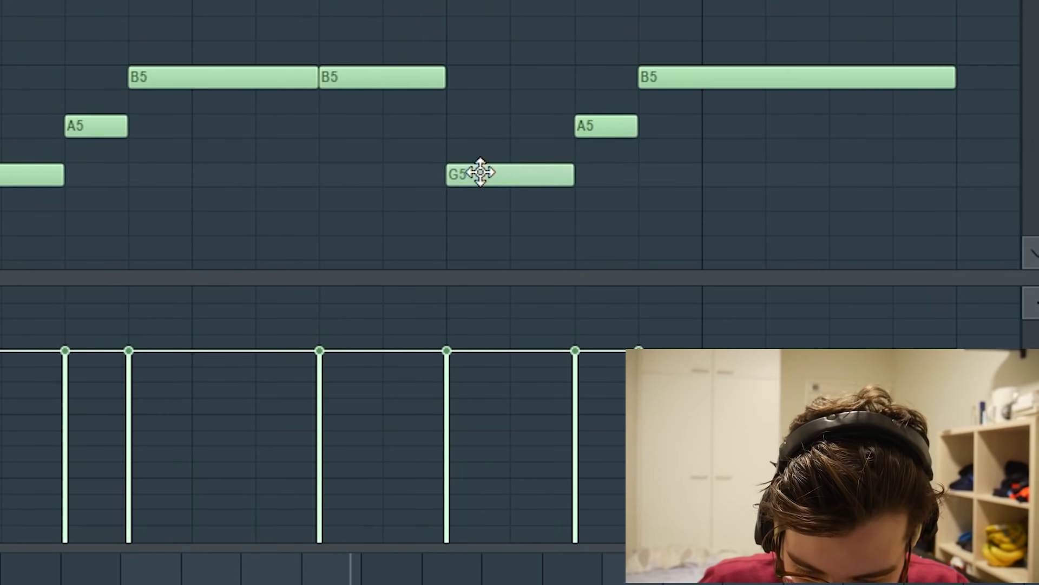
pyautogui.moveTo(480, 172); pyautogui.dragTo(481, 125)
pyautogui.moveTo(590, 126); pyautogui.dragTo(589, 174)
pyautogui.moveTo(705, 79); pyautogui.dragTo(705, 103)
pyautogui.moveTo(705, 146); pyautogui.dragTo(696, 255)
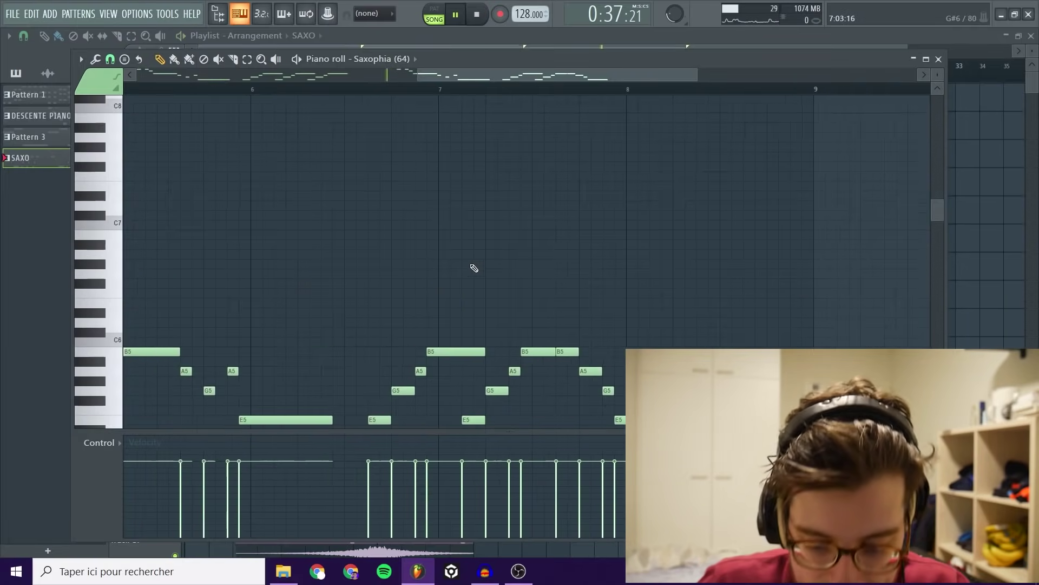
pyautogui.scroll(-5, 469, 265)
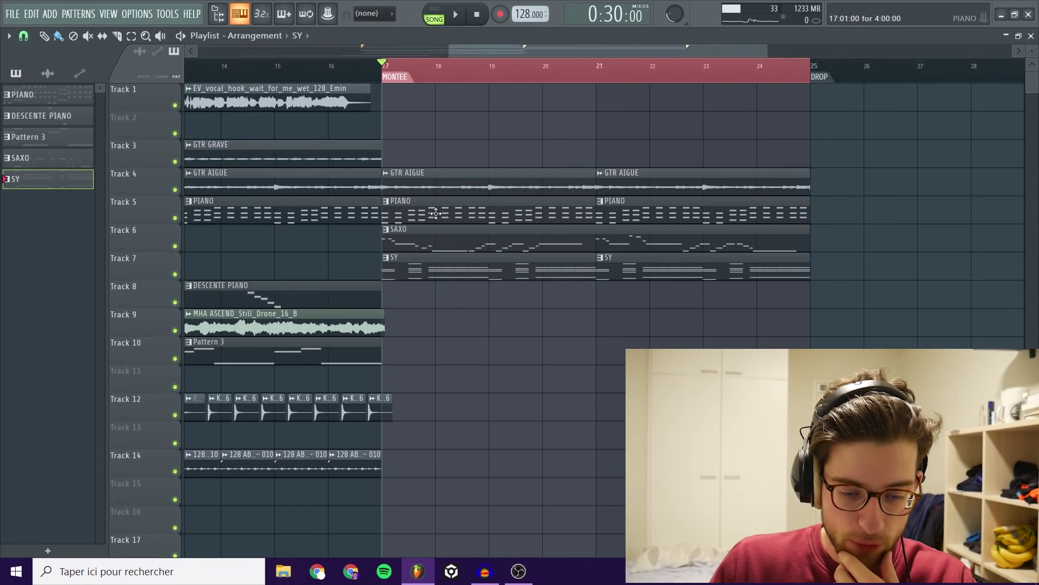
# Step: Create an automation clip for Sylenth1's filter control cutoff over bars 17 to 25 and raise its end point
pyautogui.doubleClick(482, 272)
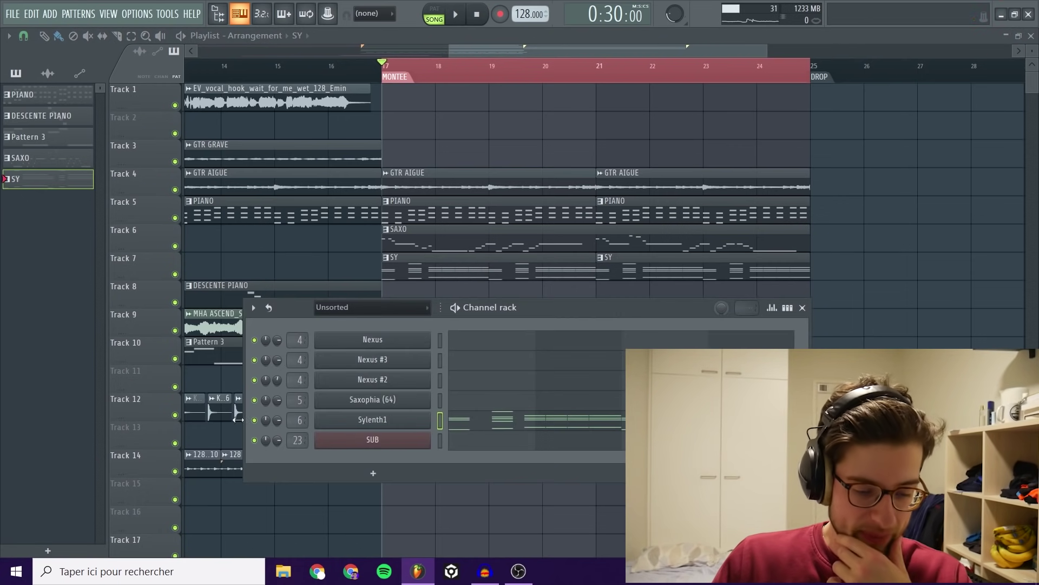
pyautogui.click(376, 422)
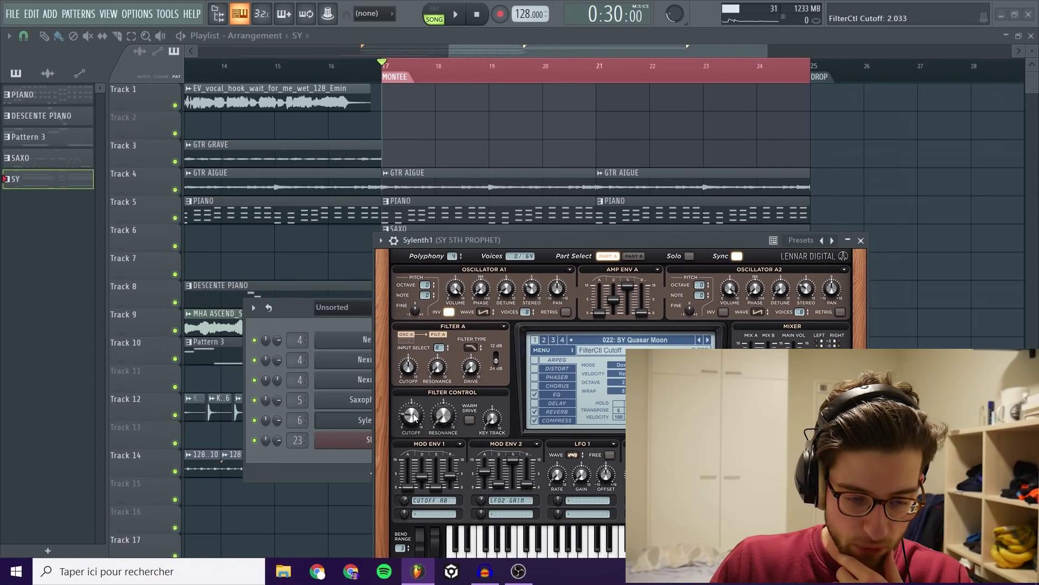
pyautogui.rightClick(332, 20)
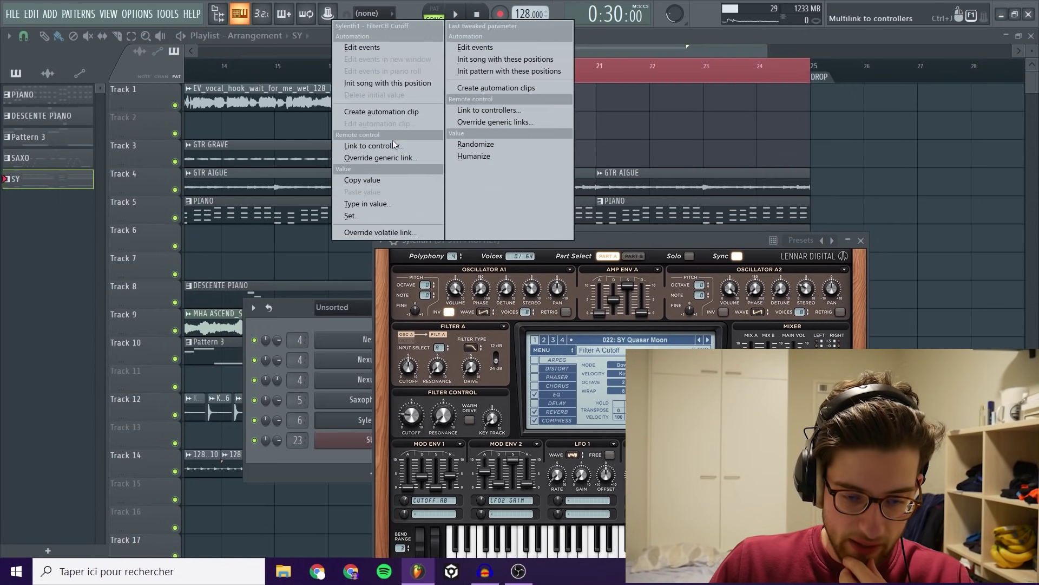
pyautogui.click(390, 112)
pyautogui.moveTo(713, 240); pyautogui.dragTo(818, 379)
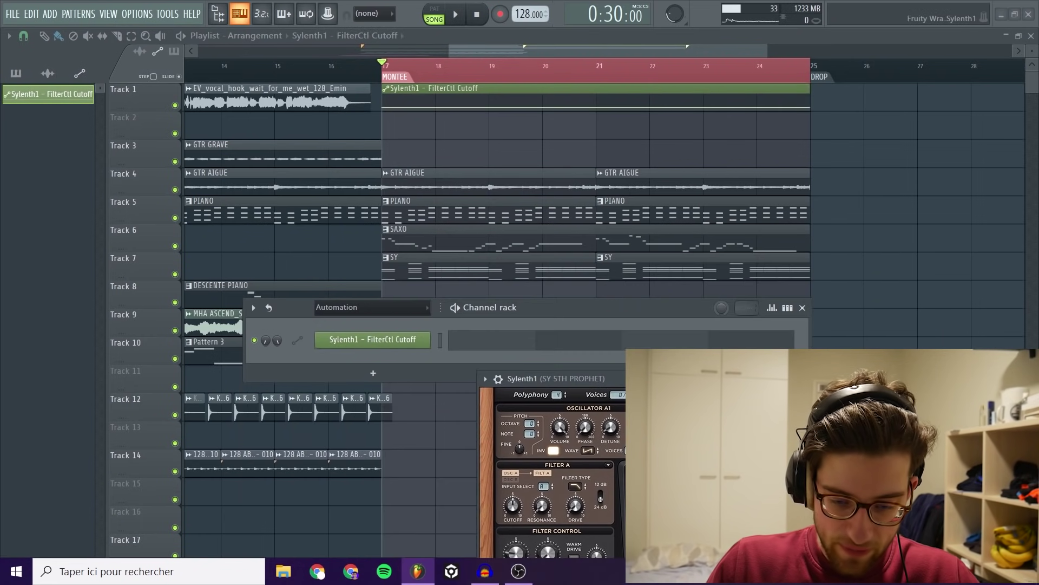
pyautogui.click(803, 307)
pyautogui.moveTo(810, 117); pyautogui.dragTo(817, 104)
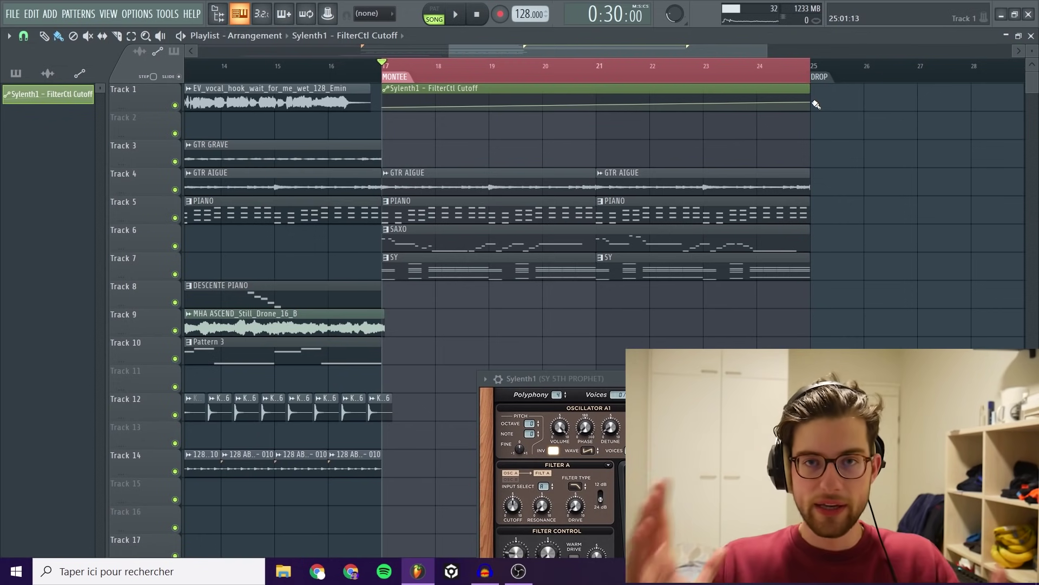
# Step: Raise the end of the cutoff automation further and audition it with the Sylenth1 channel soloed
pyautogui.press('F6')
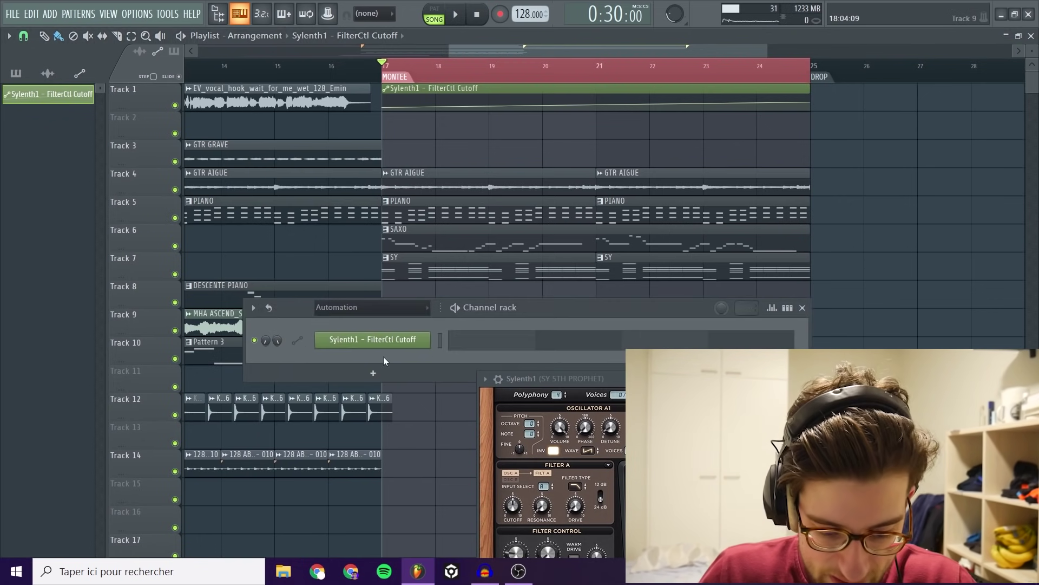
pyautogui.click(335, 307)
pyautogui.click(341, 362)
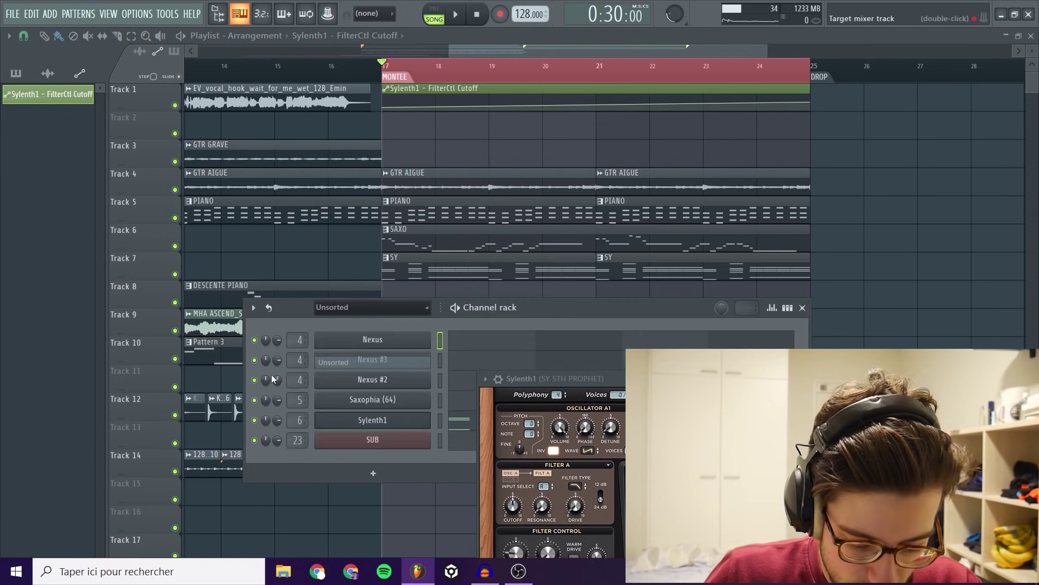
pyautogui.rightClick(255, 419)
pyautogui.click(268, 347)
pyautogui.press('F6')
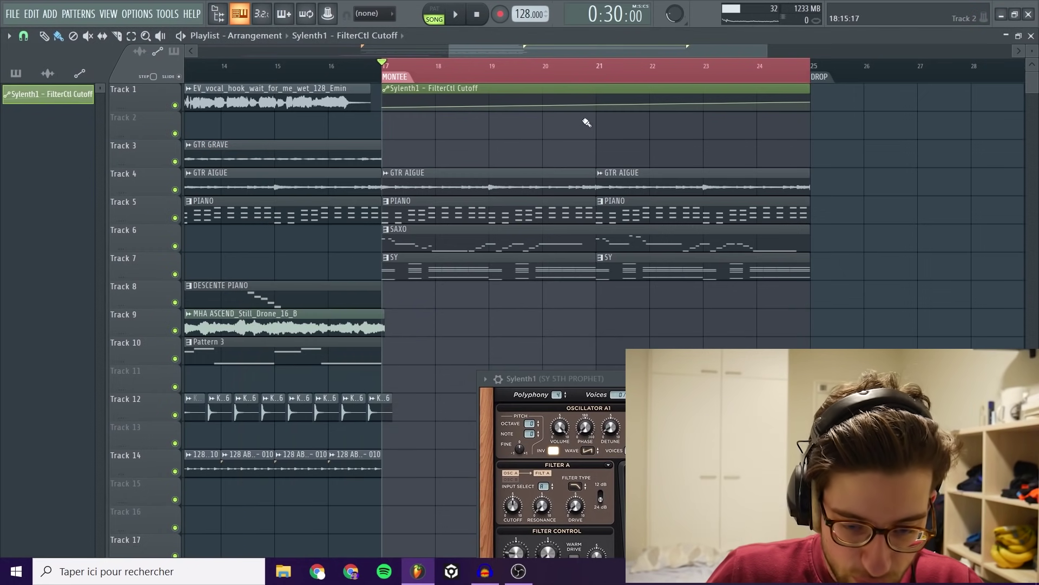
pyautogui.moveTo(812, 102); pyautogui.dragTo(810, 98)
pyautogui.press('space')
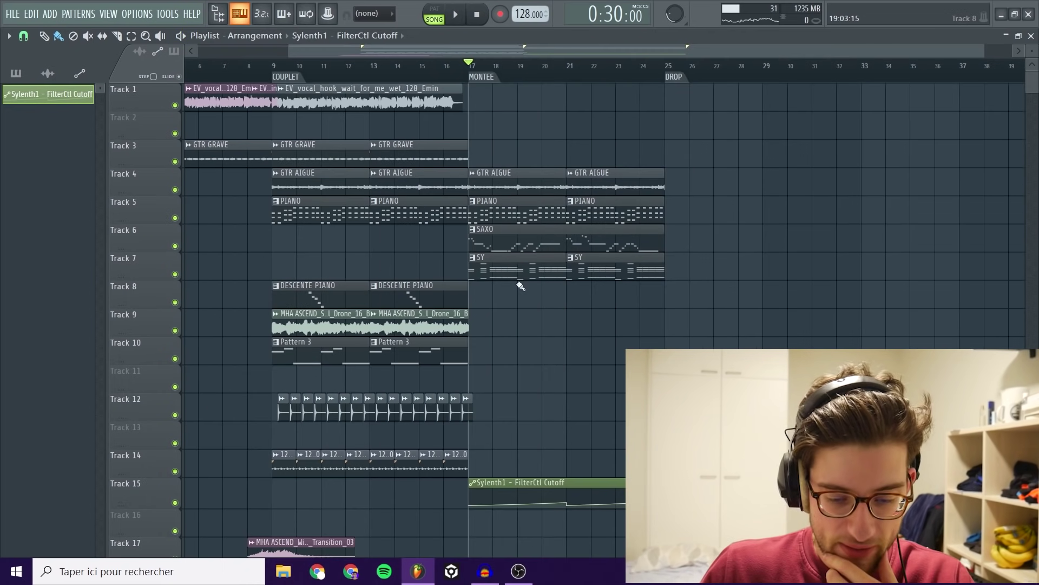
# Step: Add a Serum instrument to the Unsorted channels in the SY pattern and browse its MHA preset folder
pyautogui.click(511, 265)
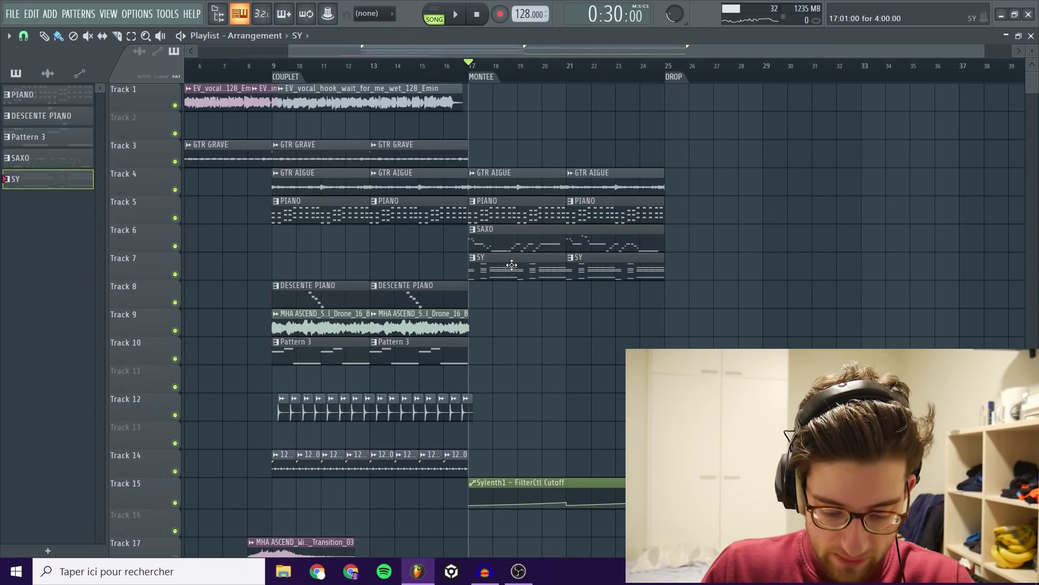
pyautogui.press('F6')
pyautogui.click(405, 313)
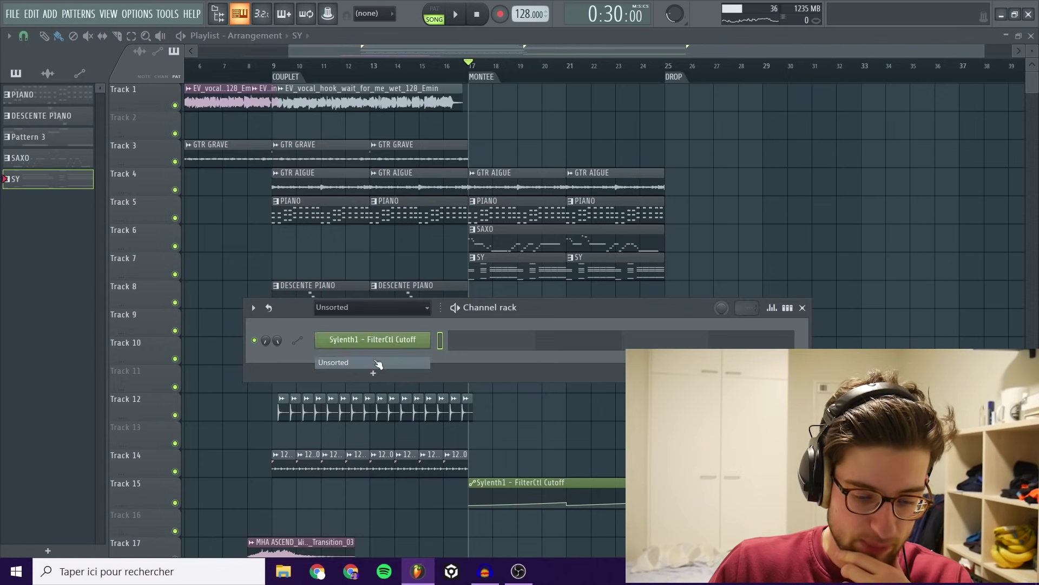
pyautogui.click(378, 360)
pyautogui.moveTo(536, 312); pyautogui.dragTo(550, 260)
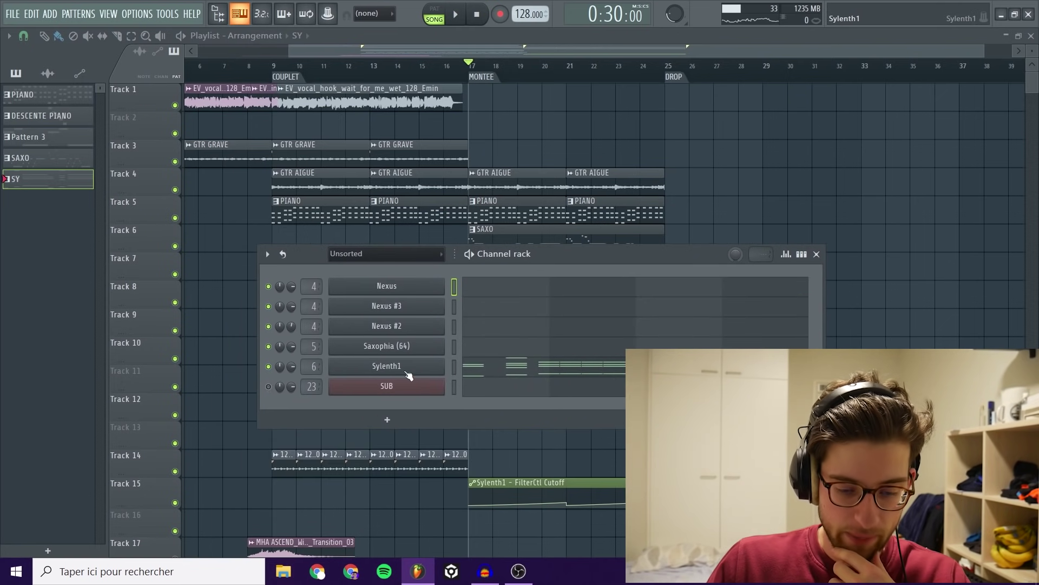
pyautogui.click(410, 425)
pyautogui.click(404, 453)
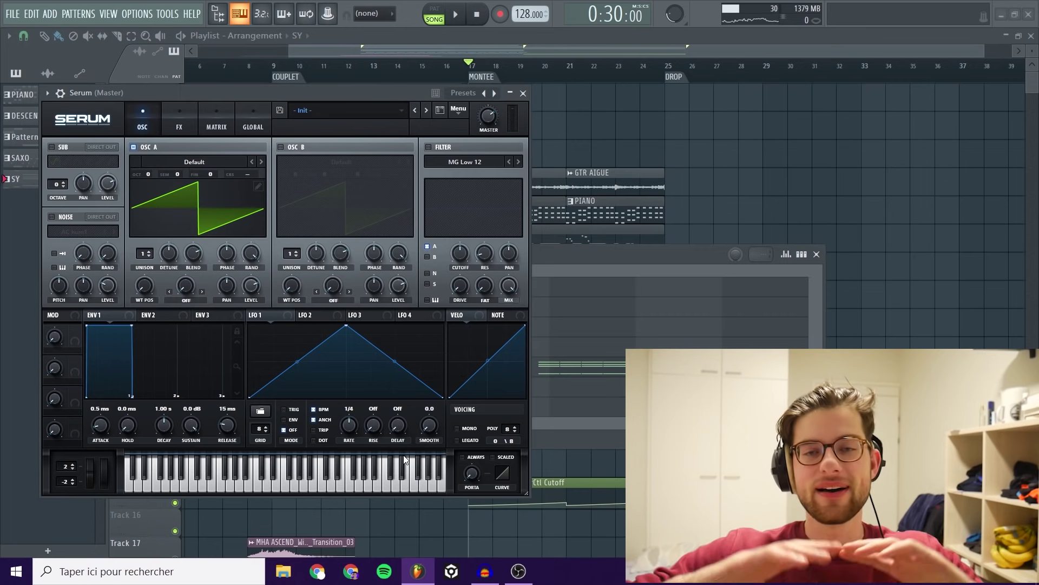
pyautogui.click(325, 115)
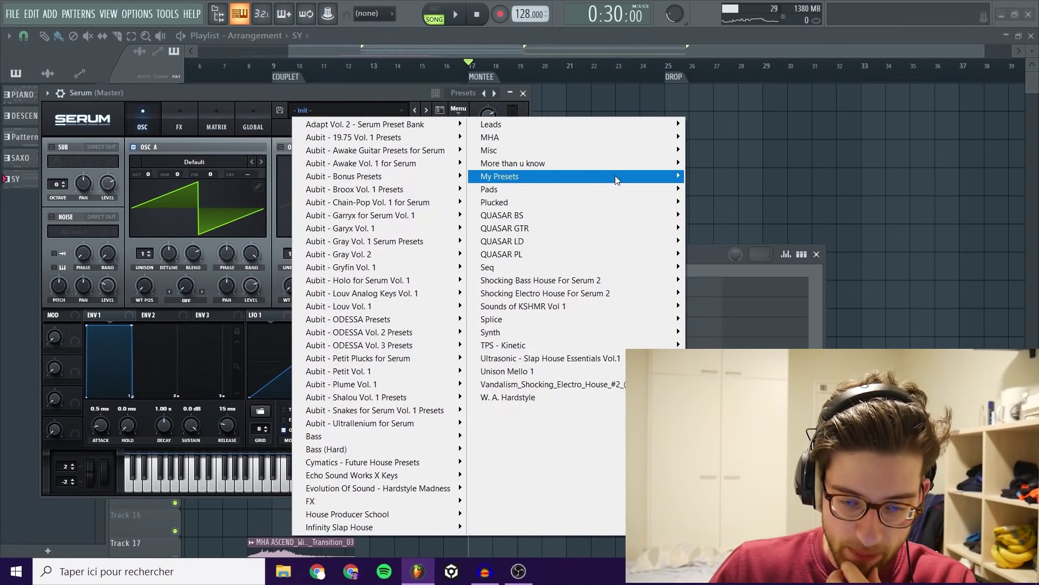
pyautogui.moveTo(611, 137)
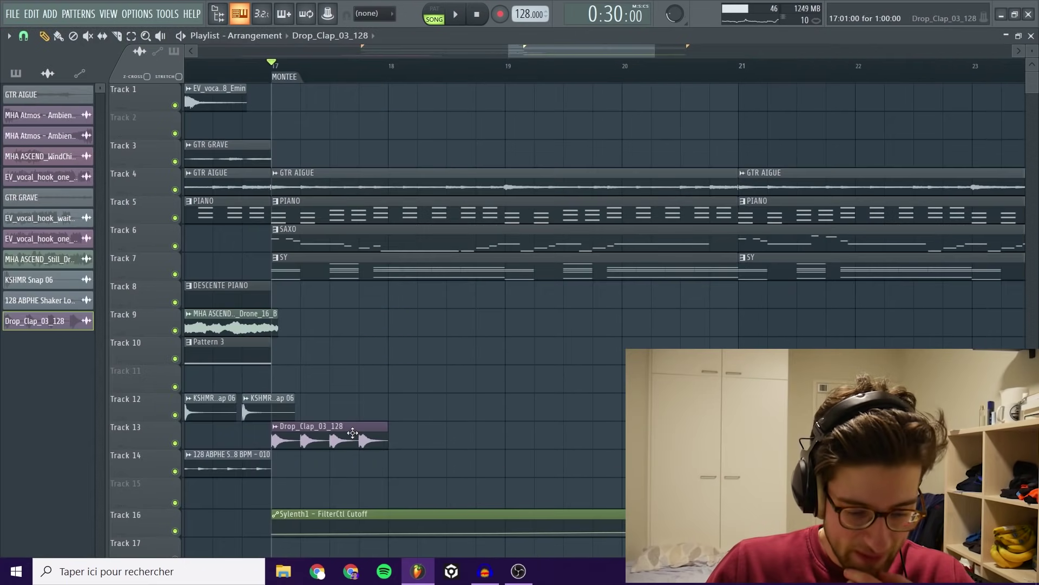
# Step: Repeat the Drop_Clap_03_128 clip on Track 13 from bar 17 up to bar 21 and play it back
pyautogui.moveTo(319, 432); pyautogui.dragTo(435, 448)
pyautogui.press('space')
pyautogui.moveTo(628, 466); pyautogui.dragTo(385, 443)
pyautogui.hotkey('ctrl', 'b')
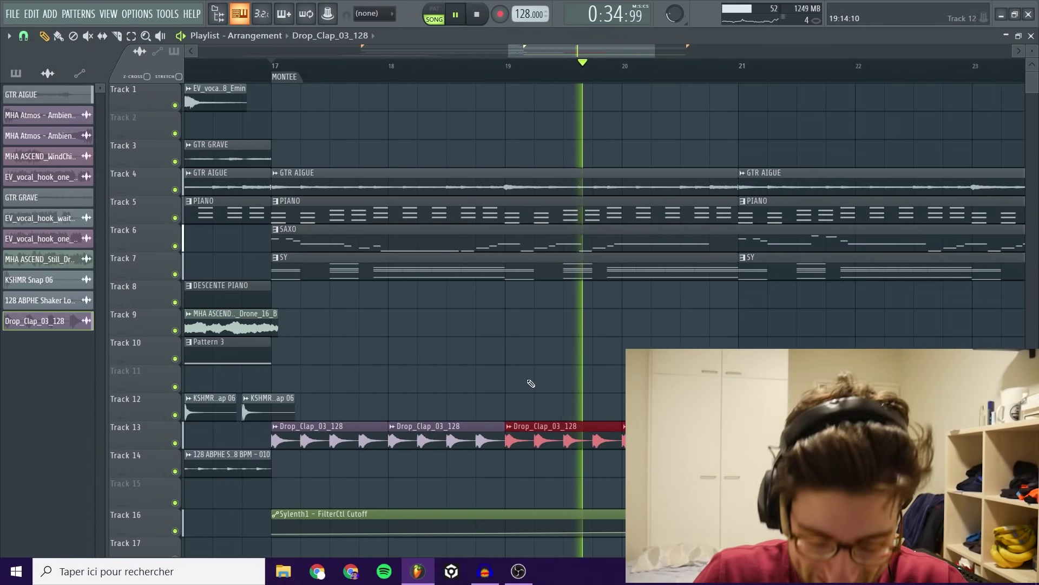
pyautogui.scroll(-3, 493, 380)
pyautogui.keyDown('ctrl'); pyautogui.click(588, 372); pyautogui.keyUp('ctrl')
pyautogui.press('space')
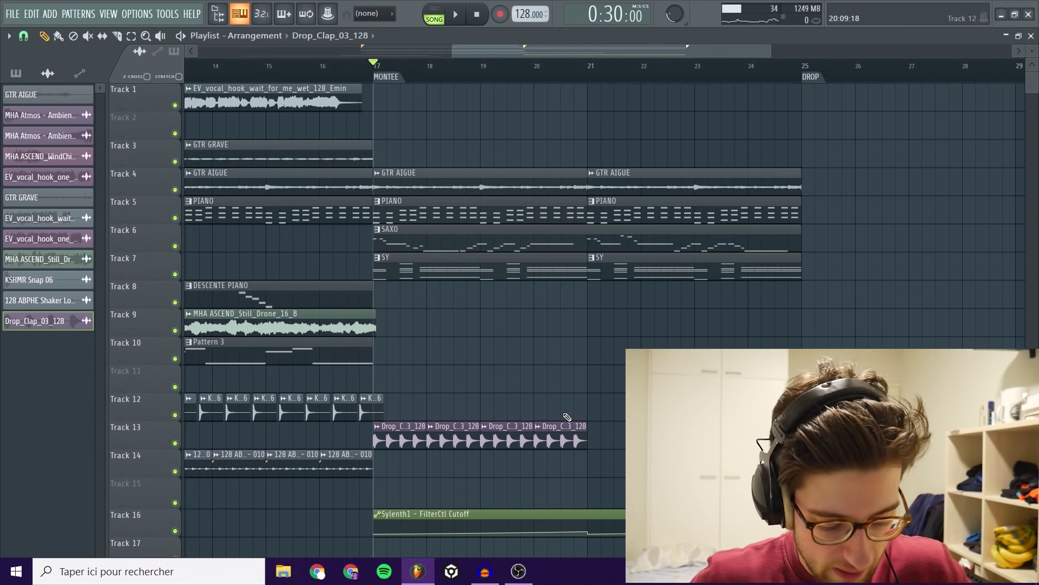
# Step: Fill bar 1 of the SNARE pattern with short C5 hits of VES2 Claps & Snares 042 on every eighth note
pyautogui.click(10, 78)
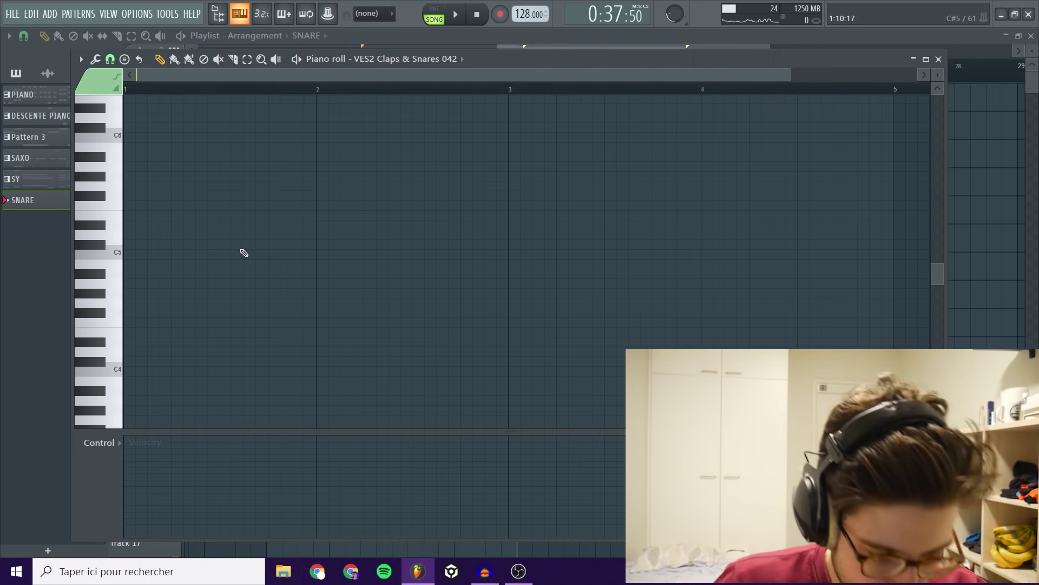
pyautogui.click(125, 254)
pyautogui.click(147, 254)
pyautogui.click(172, 254)
pyautogui.click(196, 254)
pyautogui.click(208, 254)
pyautogui.moveTo(208, 254); pyautogui.dragTo(221, 254)
pyautogui.click(243, 254)
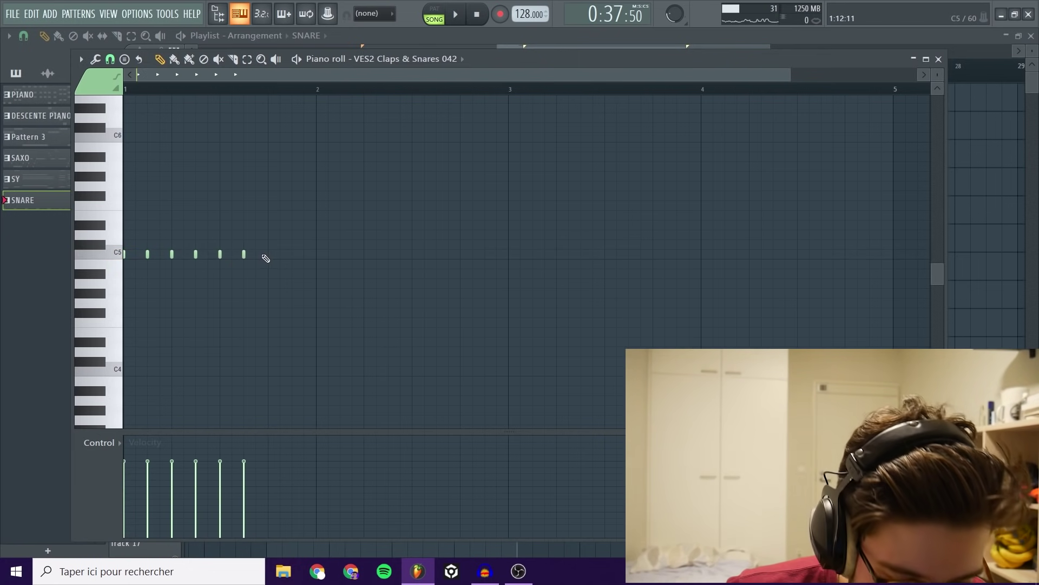
pyautogui.click(256, 254)
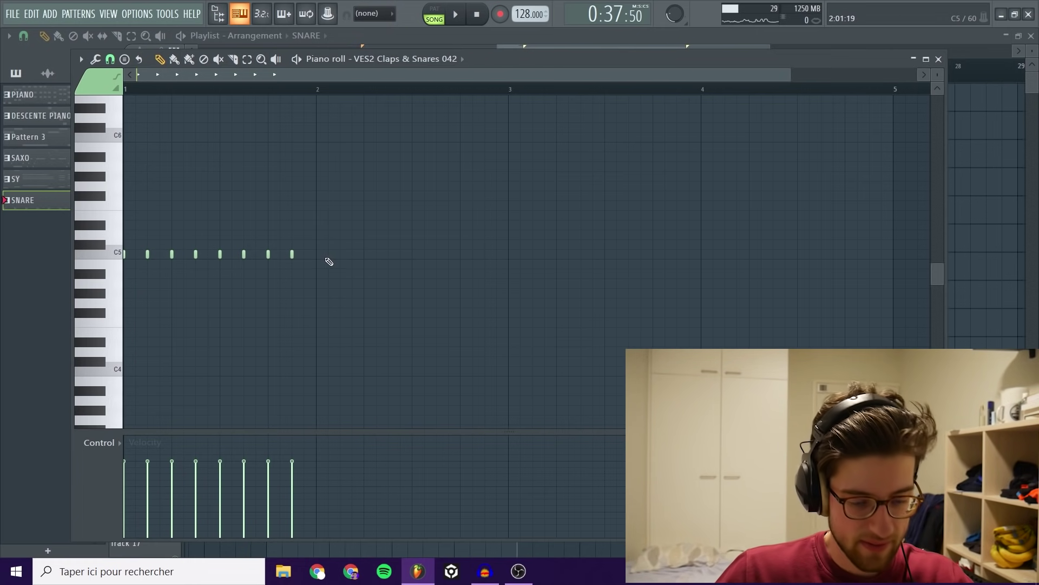
# Step: Repeat the eighth-note C5 snare hits from bar 1 through bars 2 and 3 of the SNARE pattern
pyautogui.press('space')
pyautogui.hotkey('ctrl', 'a')
pyautogui.hotkey('ctrl', 'b')
pyautogui.keyDown('ctrl'); pyautogui.click(556, 191); pyautogui.keyUp('ctrl')
pyautogui.scroll(-2, 557, 193)
pyautogui.press('space')
pyautogui.moveTo(487, 273); pyautogui.dragTo(260, 238)
pyautogui.hotkey('ctrl', 'b')
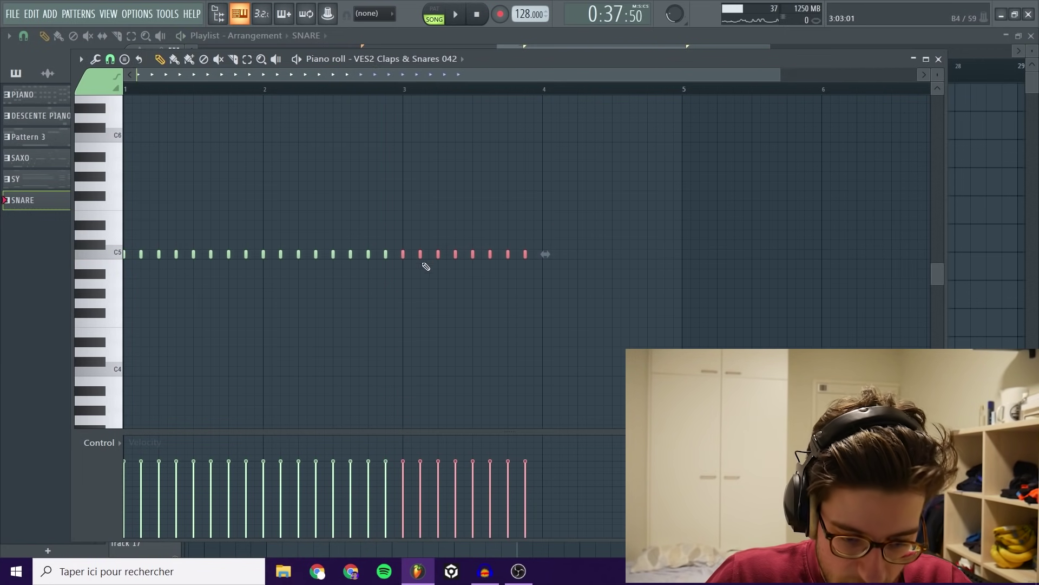
# Step: Double the snare hits to sixteenth notes in bar 3 and thirty-second notes in bar 4, and play the roll back
pyautogui.scroll(1, 426, 266)
pyautogui.moveTo(360, 254); pyautogui.dragTo(374, 255)
pyautogui.keyDown('ctrl'); pyautogui.click(466, 202); pyautogui.keyUp('ctrl')
pyautogui.press('space')
pyautogui.moveTo(656, 284); pyautogui.dragTo(358, 254)
pyautogui.moveTo(478, 254); pyautogui.dragTo(495, 253)
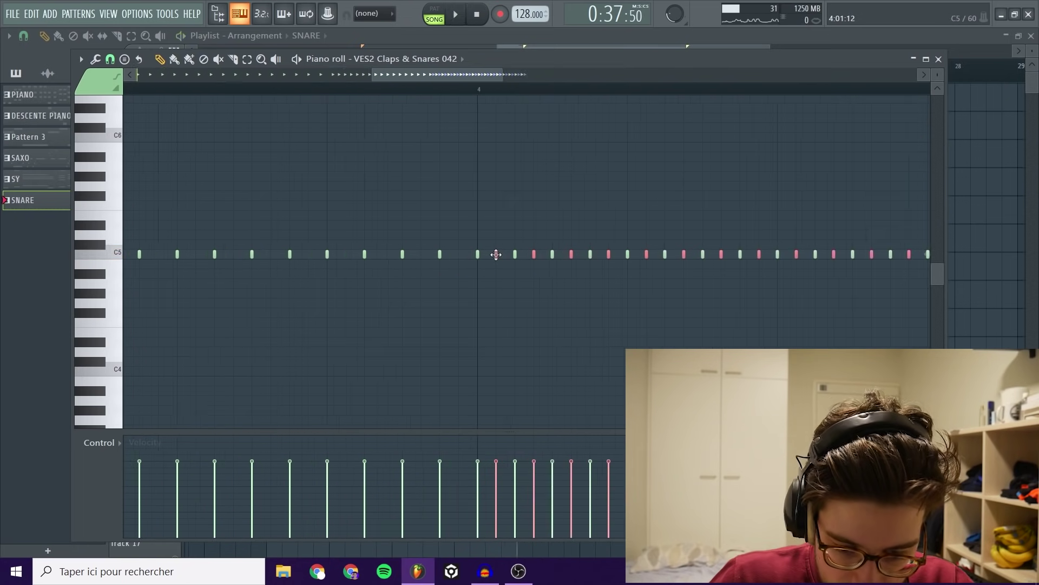
pyautogui.scroll(-5, 466, 209)
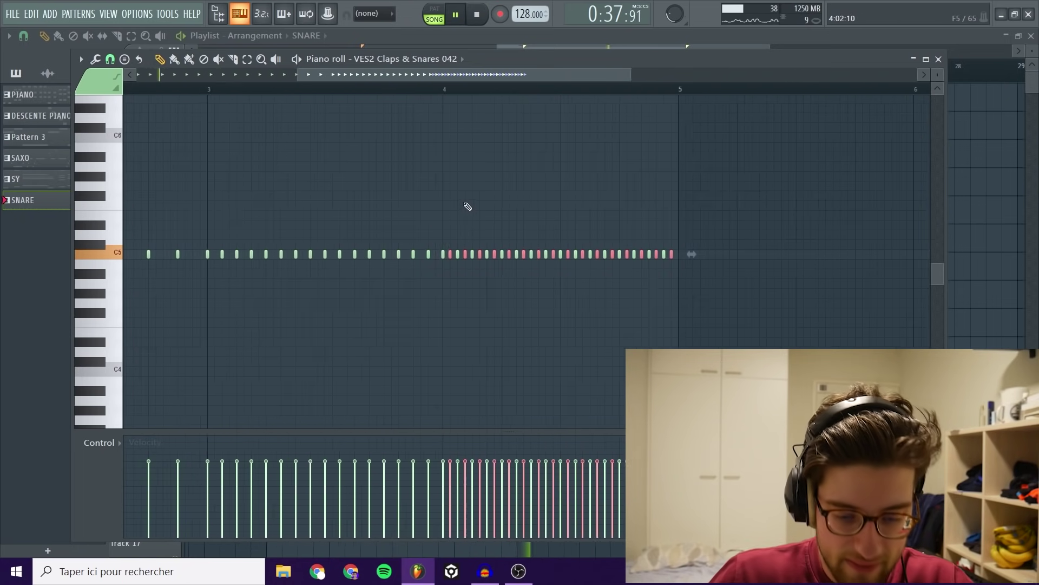
pyautogui.keyDown('ctrl'); pyautogui.click(621, 219); pyautogui.keyUp('ctrl')
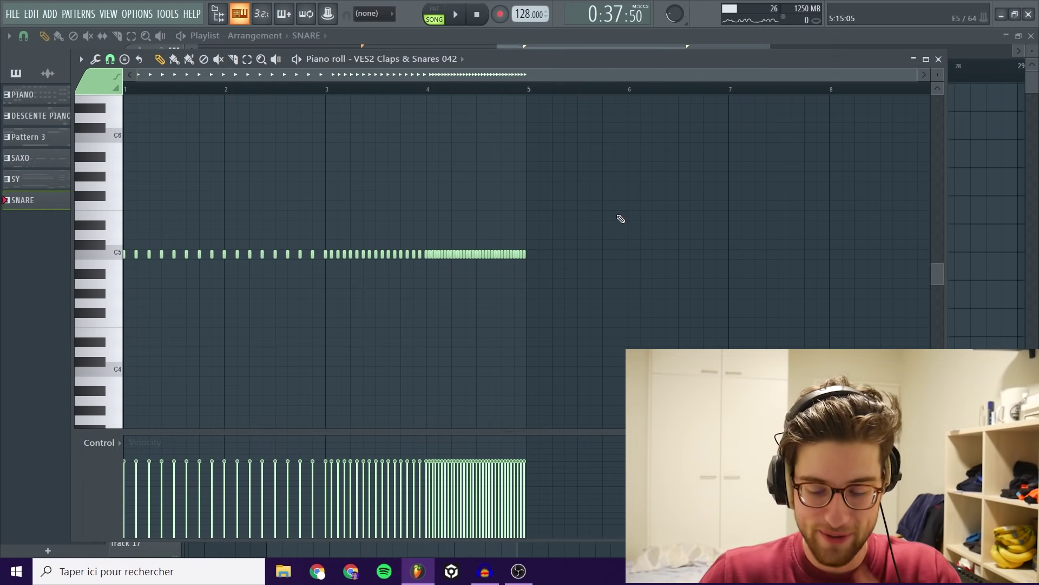
# Step: Automate the channel pitch of VES2 Claps & Snares 042 from bar 21 to bar 25 with a rising curve and audition it
pyautogui.click(939, 59)
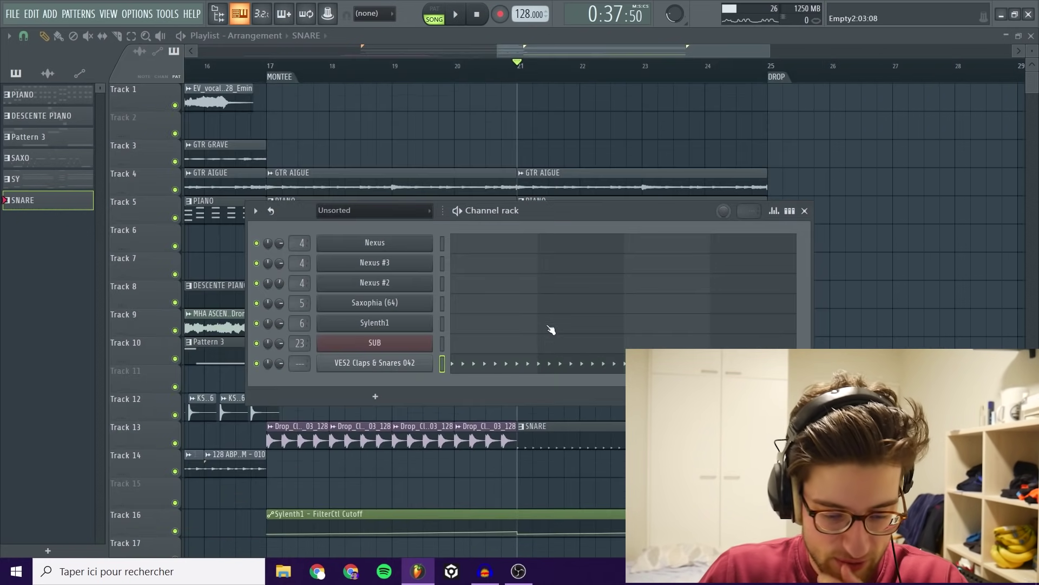
pyautogui.click(390, 367)
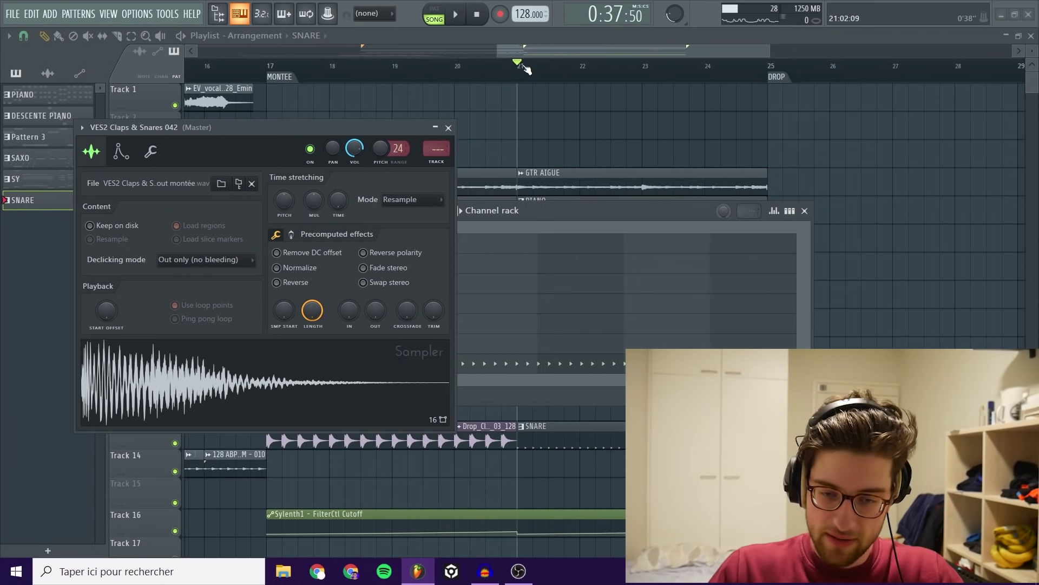
pyautogui.moveTo(525, 69); pyautogui.dragTo(756, 72)
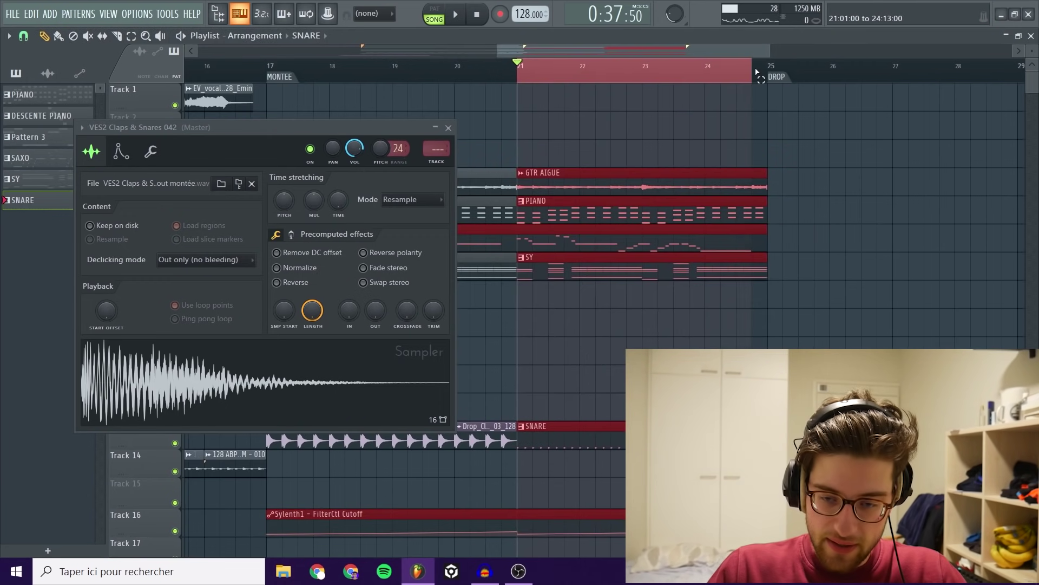
pyautogui.rightClick(381, 146)
pyautogui.click(453, 239)
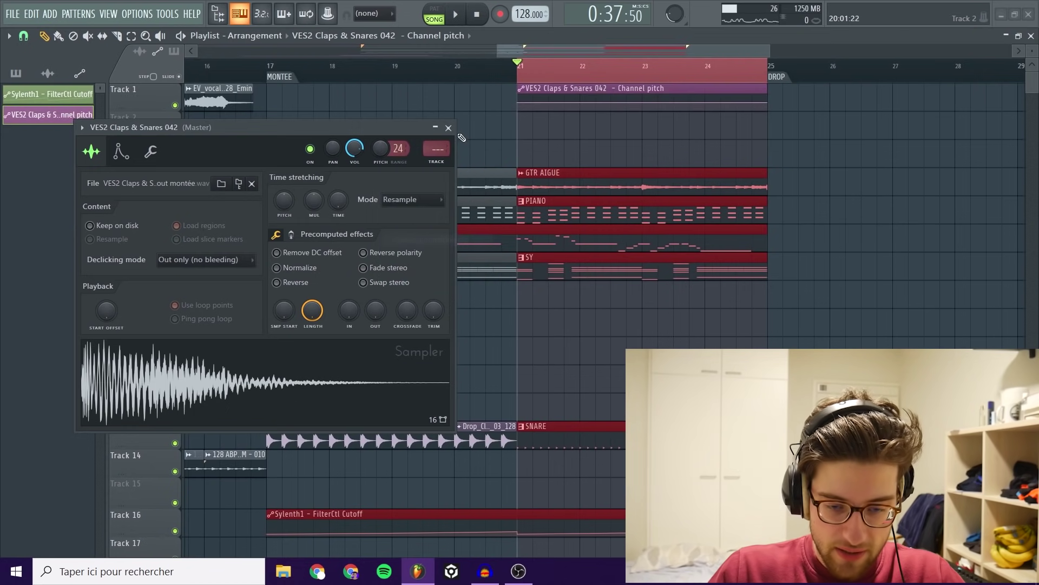
pyautogui.press('space')
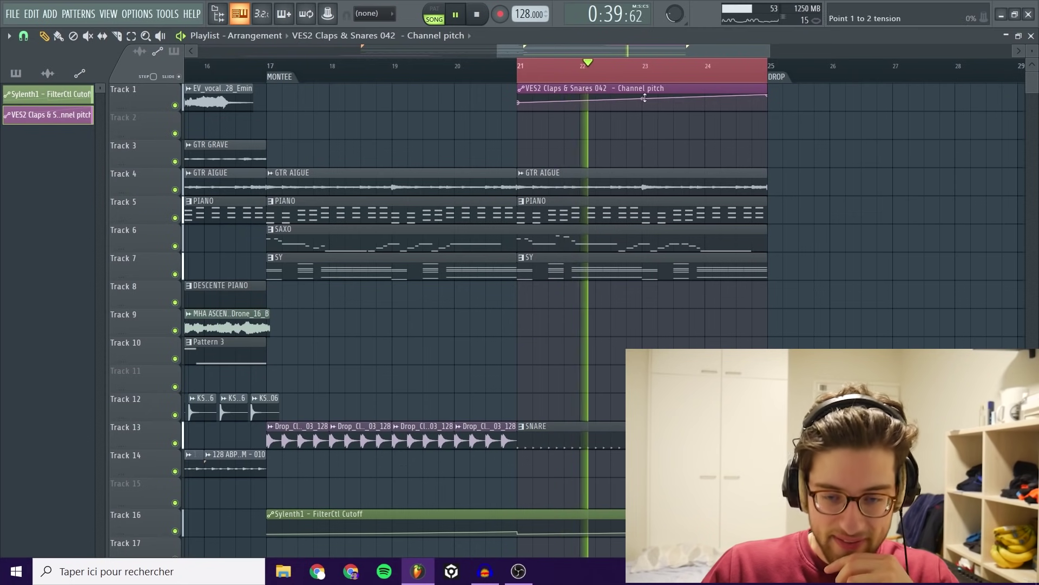
pyautogui.moveTo(642, 99); pyautogui.dragTo(643, 101)
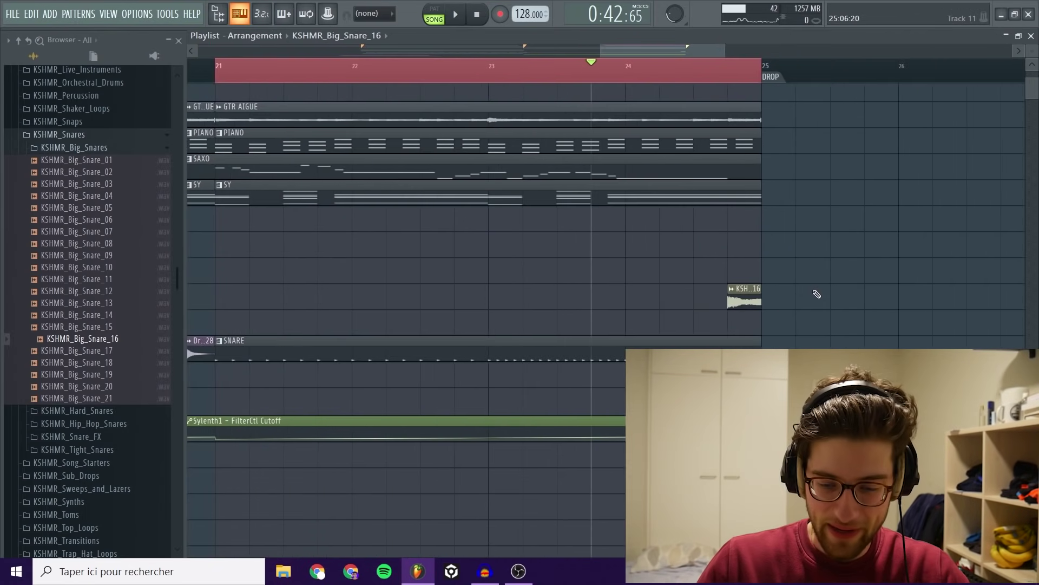
# Step: Copy the PIANO and SAXO clips into the drop from bar 25 to bar 33 and play them back
pyautogui.scroll(-3, 817, 294)
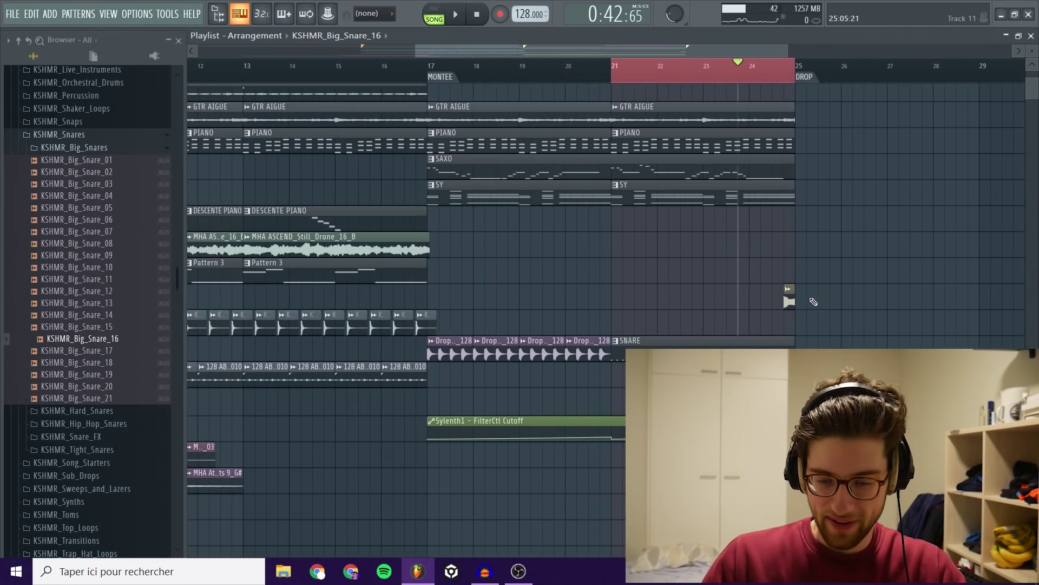
pyautogui.scroll(2, 871, 321)
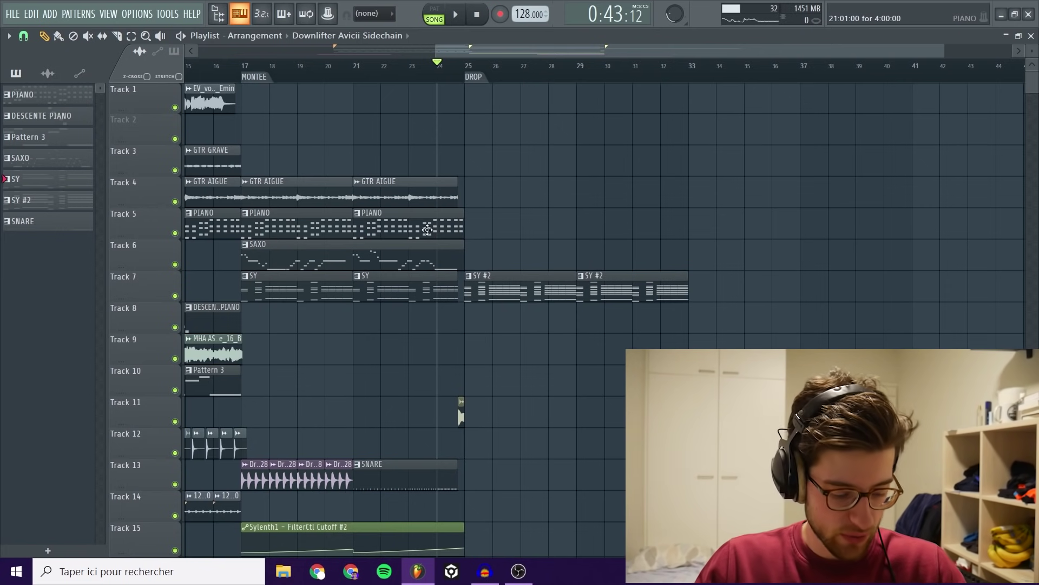
pyautogui.moveTo(533, 258); pyautogui.dragTo(488, 223)
pyautogui.click(545, 169)
pyautogui.press('space')
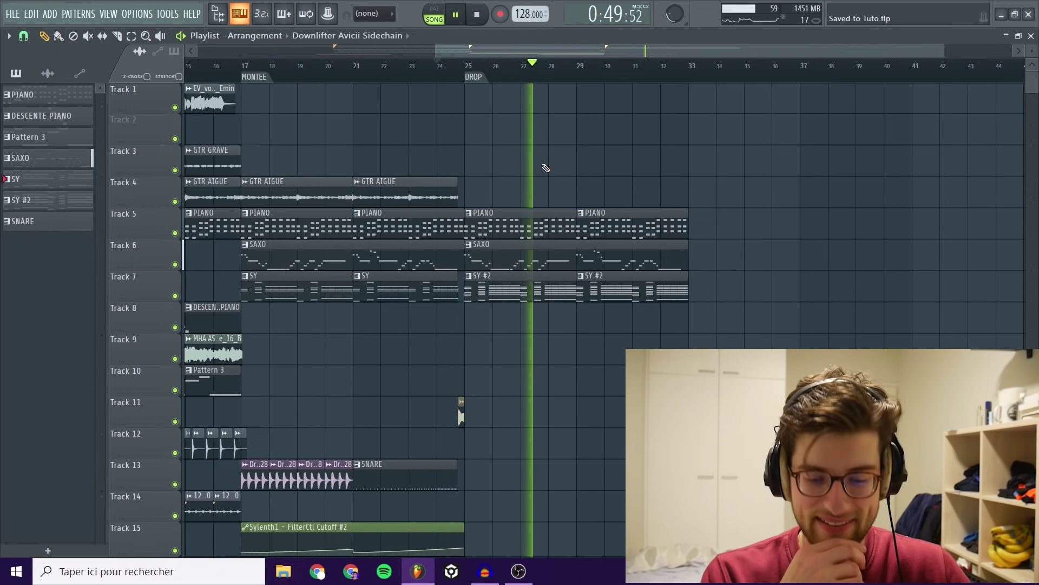
pyautogui.press('space')
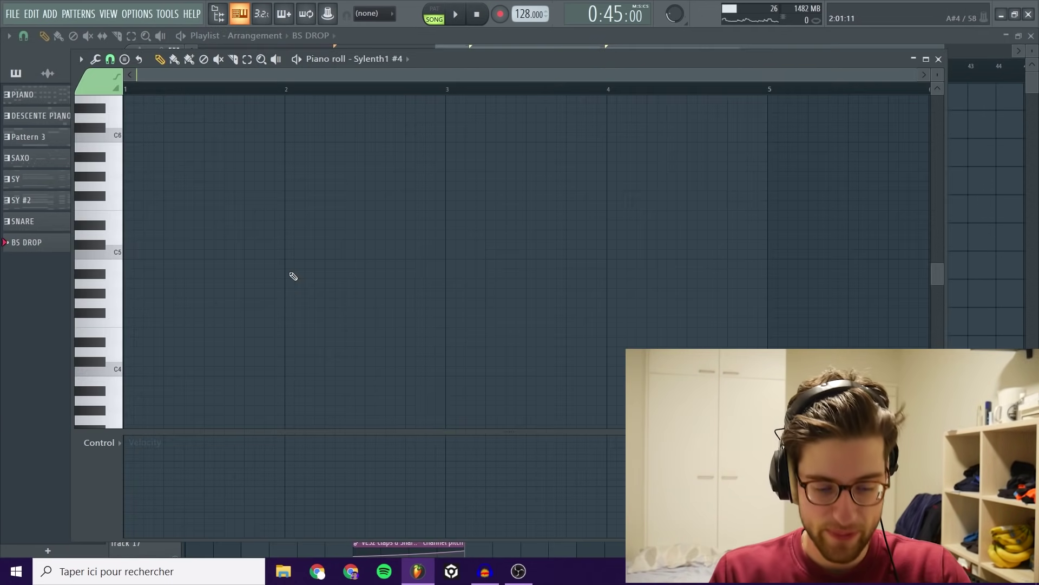
# Step: Enter quarter-note C6, D6 and E6 notes for Sylenth1 #4 in the BS DROP pattern, auditioning them during playback
pyautogui.scroll(3, 174, 246)
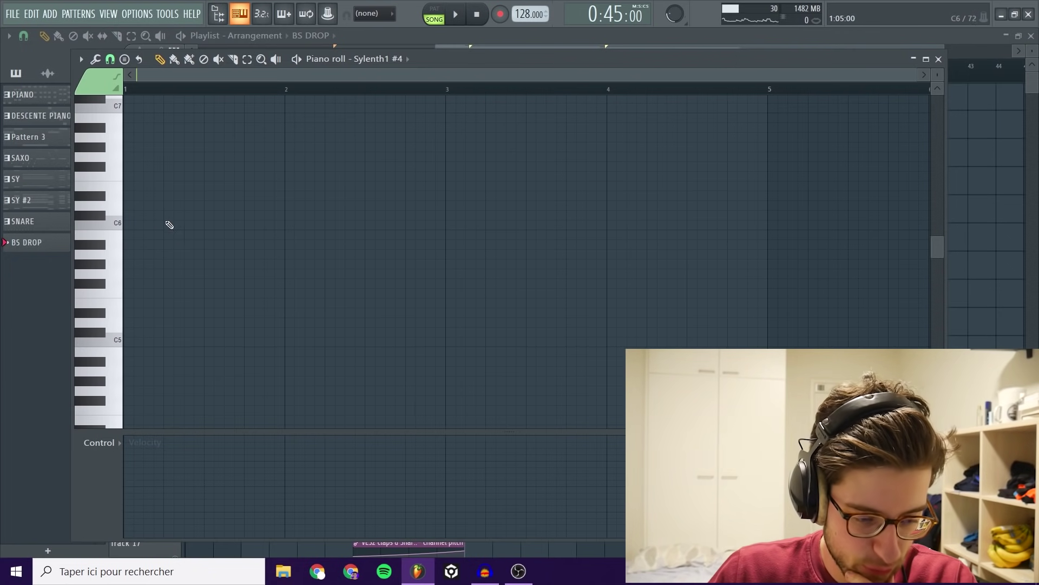
pyautogui.click(162, 225)
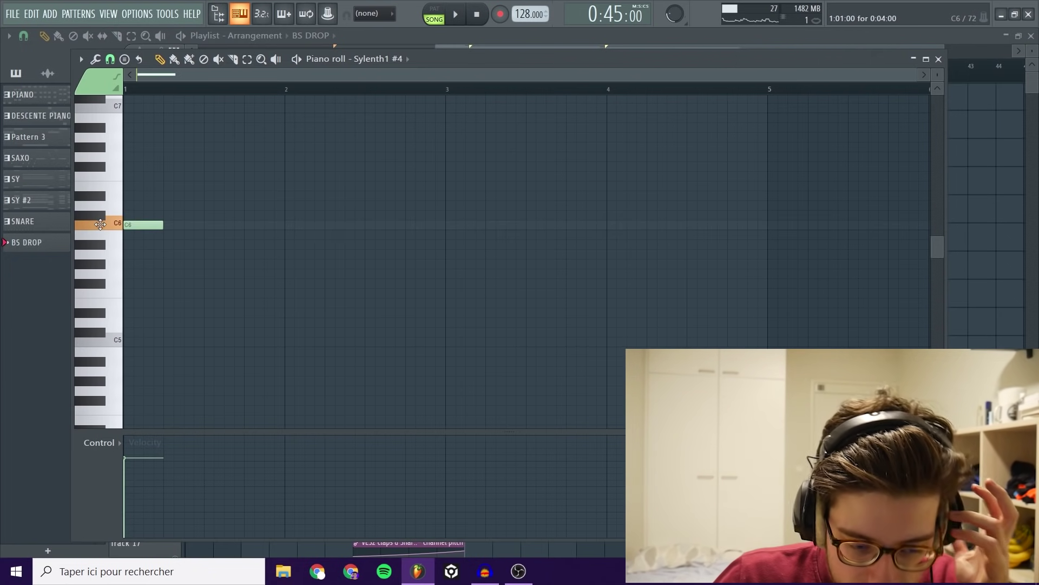
pyautogui.press('space')
pyautogui.click(201, 205)
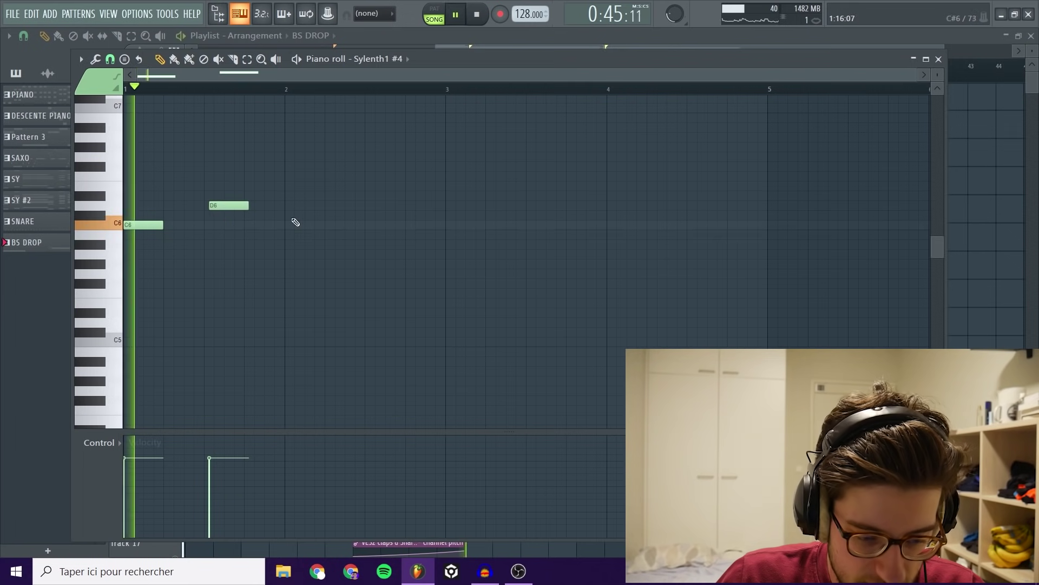
pyautogui.press('space')
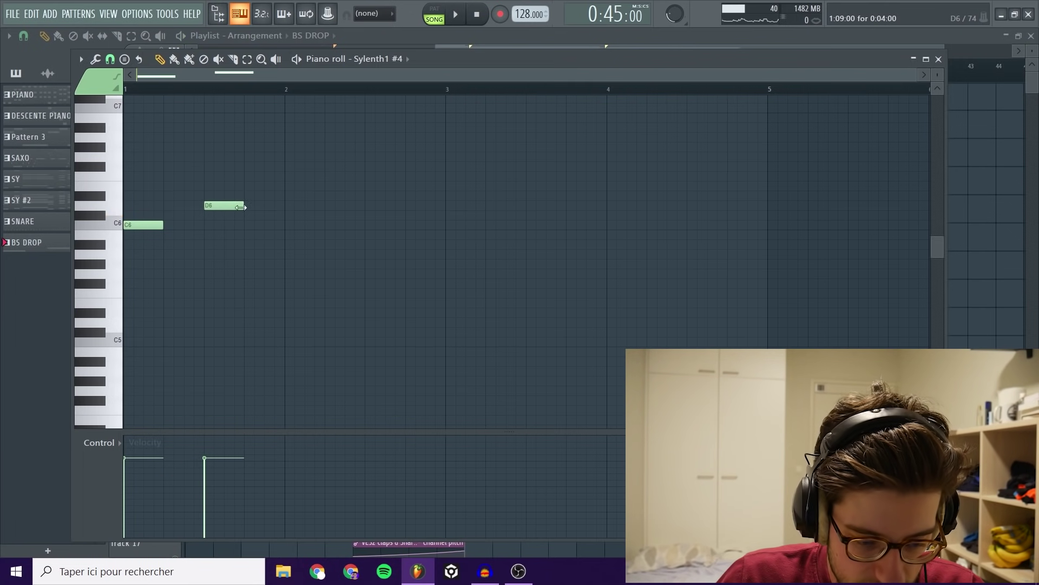
pyautogui.click(276, 224)
pyautogui.moveTo(276, 224); pyautogui.dragTo(283, 176)
pyautogui.press('space')
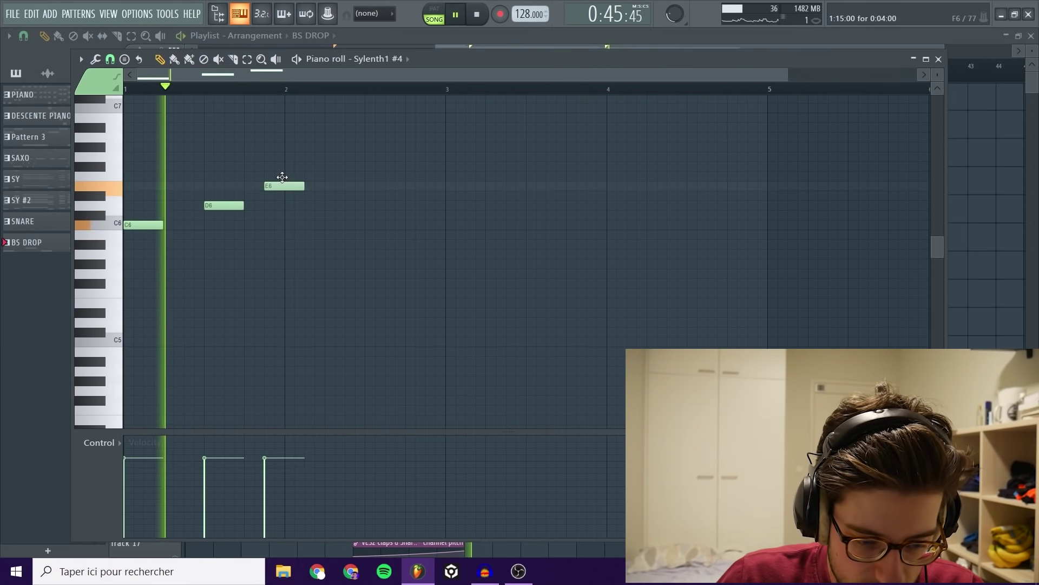
# Step: Repeat the E note up to bar 3 and lower the bass line to C5, D5 and E4 in the BS DROP pattern
pyautogui.moveTo(343, 190); pyautogui.dragTo(260, 192)
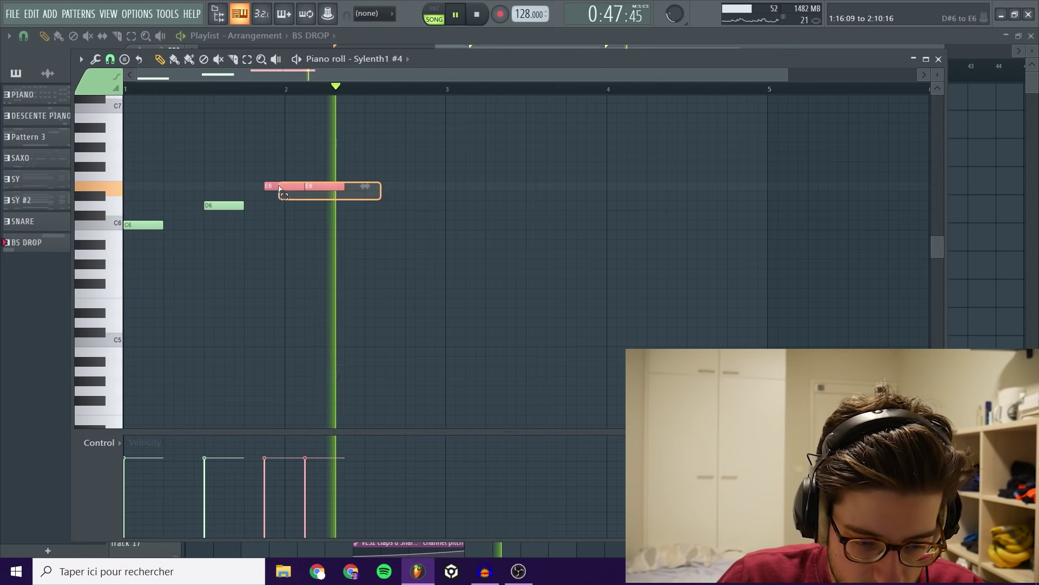
pyautogui.hotkey('ctrl', 'b')
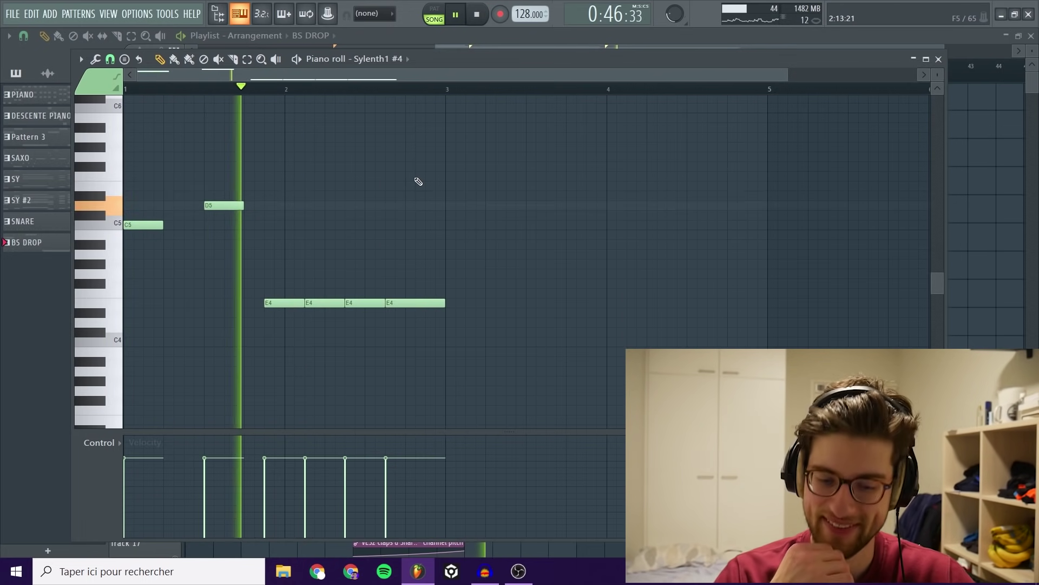
pyautogui.press('space')
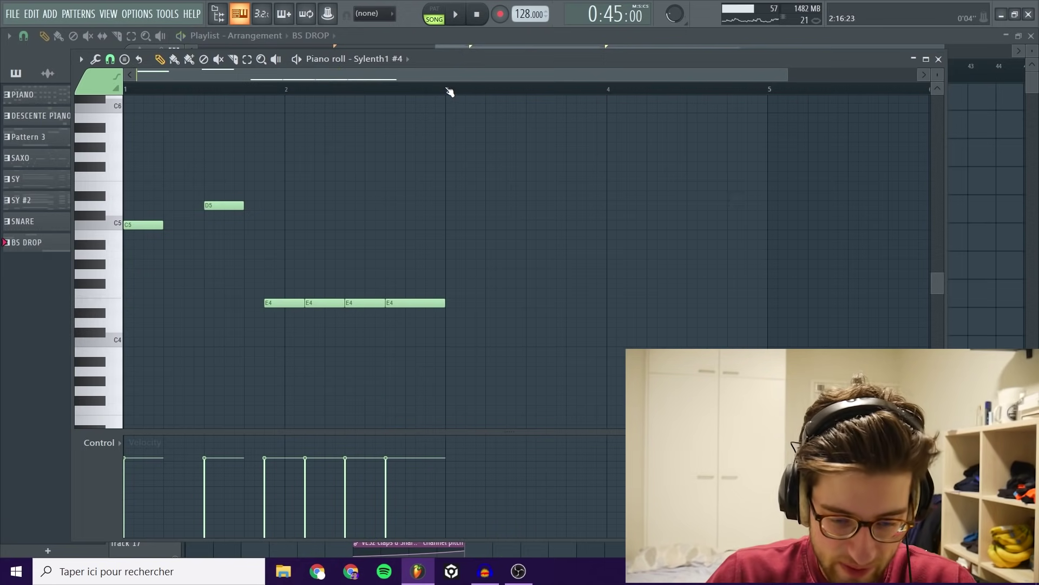
pyautogui.moveTo(452, 93); pyautogui.dragTo(125, 90)
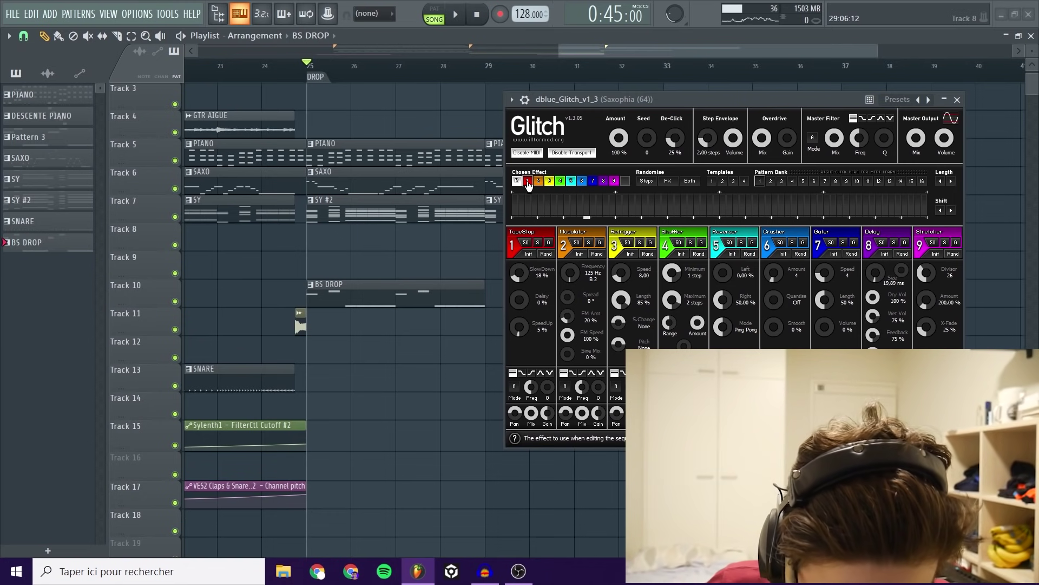
pyautogui.moveTo(593, 99); pyautogui.dragTo(588, 105)
pyautogui.press('space')
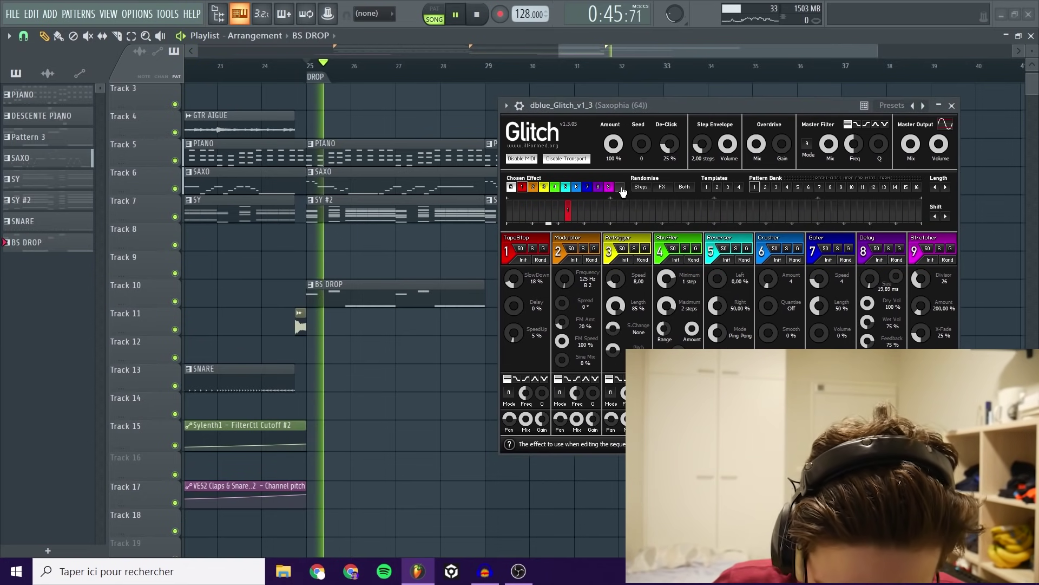
pyautogui.press('space')
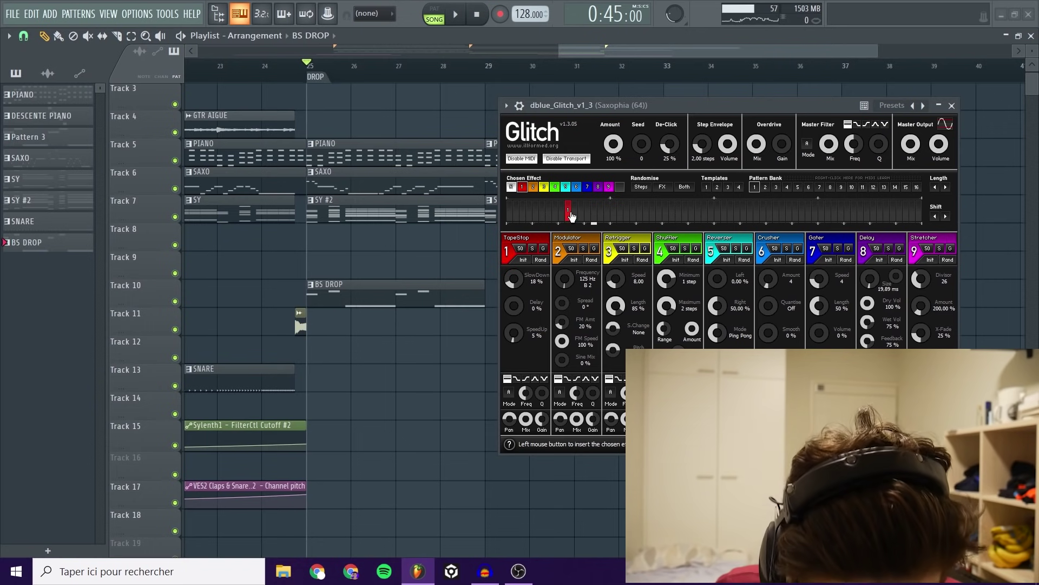
pyautogui.moveTo(615, 213); pyautogui.dragTo(425, 213)
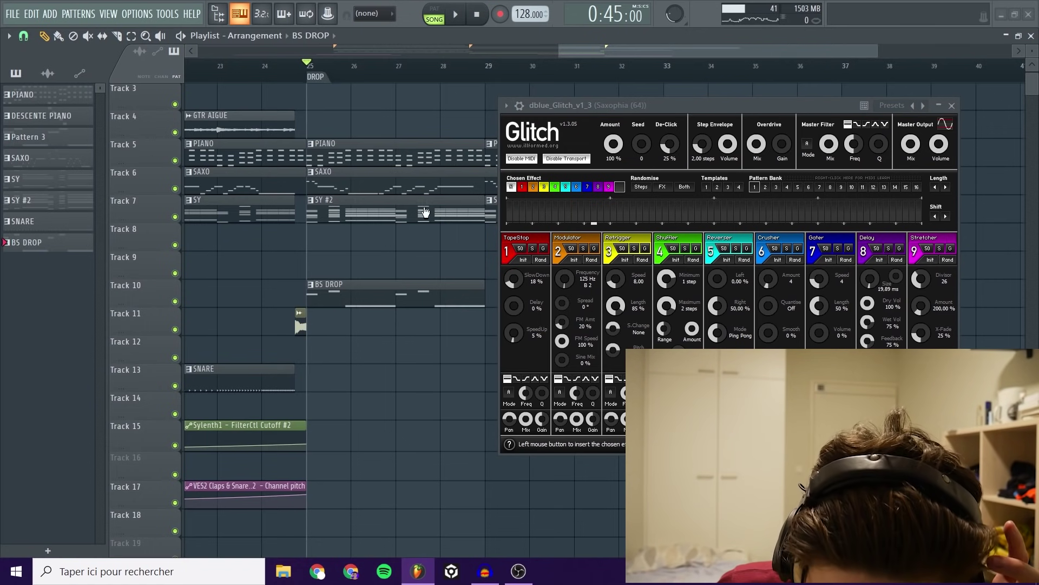
# Step: Place a TapeStop step early in the dblue Glitch sequence on Saxophia (64) and audition it over the drop
pyautogui.moveTo(577, 108); pyautogui.dragTo(575, 113)
pyautogui.press('space')
pyautogui.click(552, 218)
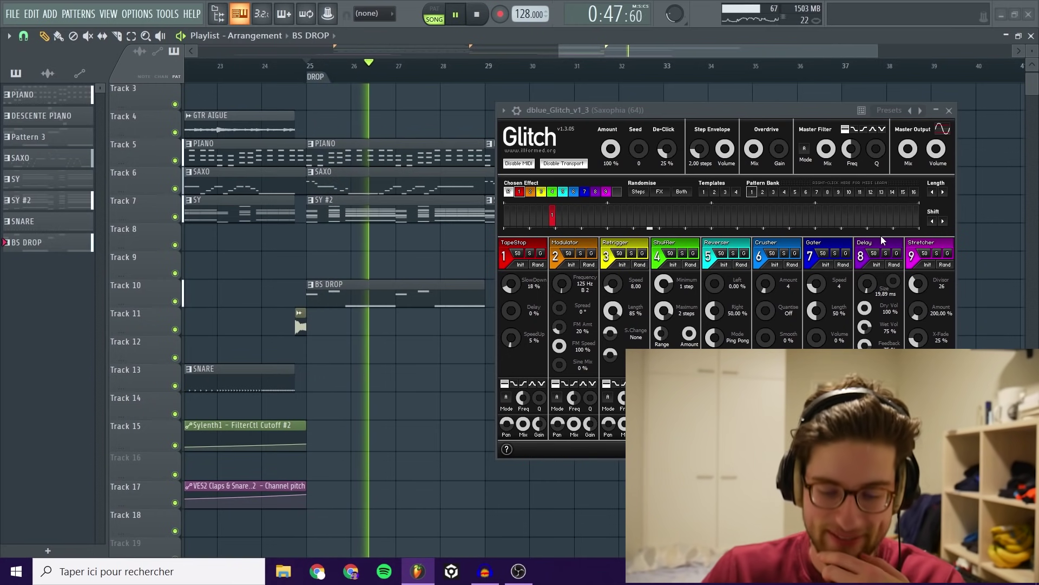
pyautogui.click(888, 216)
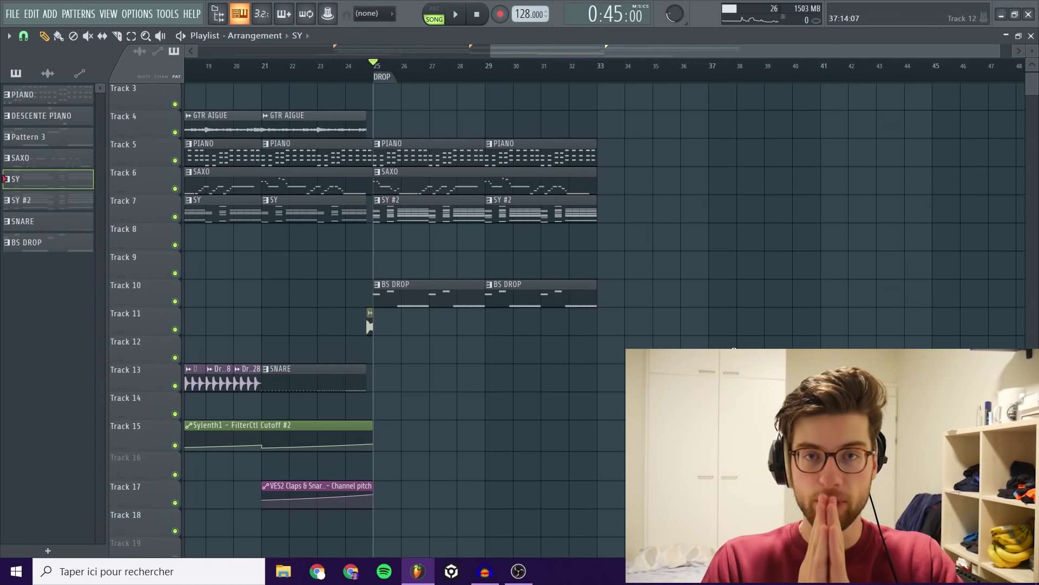
# Step: Duplicate the drop clips from bar 33 to bar 41 and make the second SAXO clip in the drop a unique pattern
pyautogui.moveTo(733, 390)
pyautogui.mouseDown()
pyautogui.moveTo(413, 280)
pyautogui.moveTo(413, 139)
pyautogui.moveTo(413, 157)
pyautogui.moveTo(689, 159)
pyautogui.moveTo(637, 157)
pyautogui.mouseUp()
pyautogui.keyDown('ctrl'); pyautogui.click(690, 246); pyautogui.keyUp('ctrl')
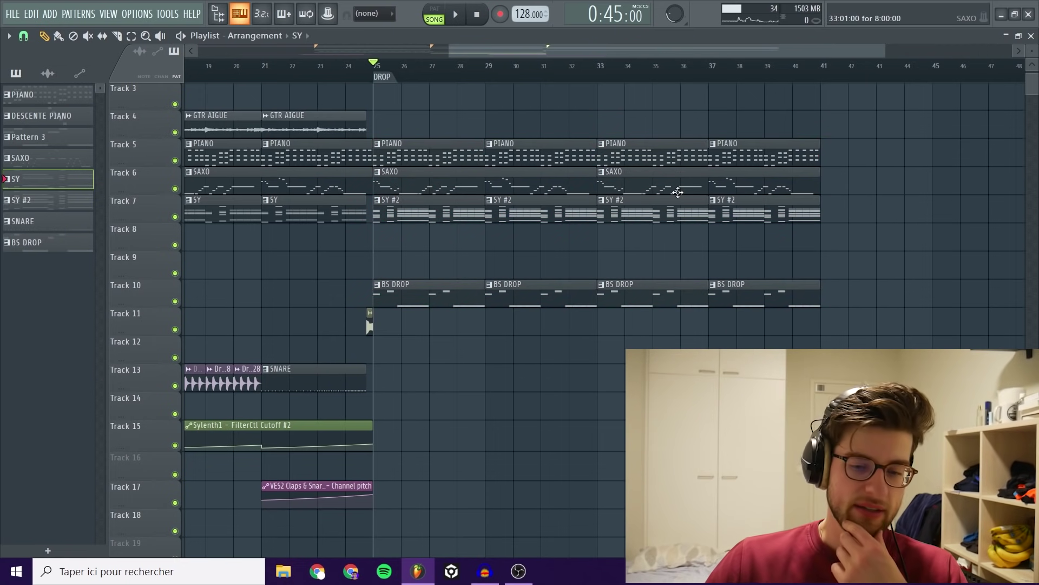
pyautogui.click(657, 181)
pyautogui.click(638, 256)
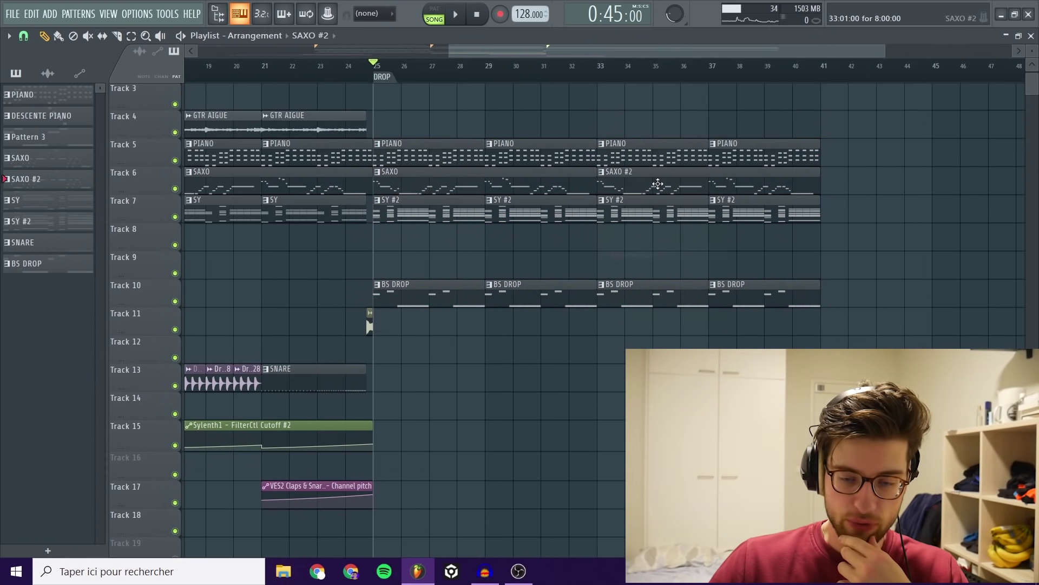
# Step: Open the Saxophia (64) notes of the SAXO #2 pattern for review and play the extended drop back
pyautogui.doubleClick(661, 180)
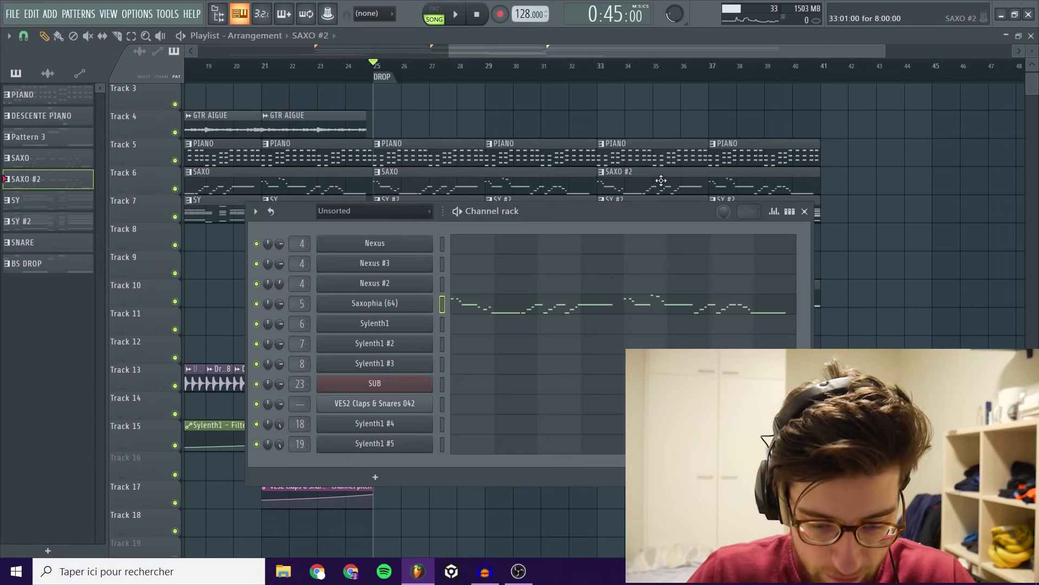
pyautogui.click(592, 314)
pyautogui.scroll(-3, 598, 307)
pyautogui.scroll(-3, 611, 299)
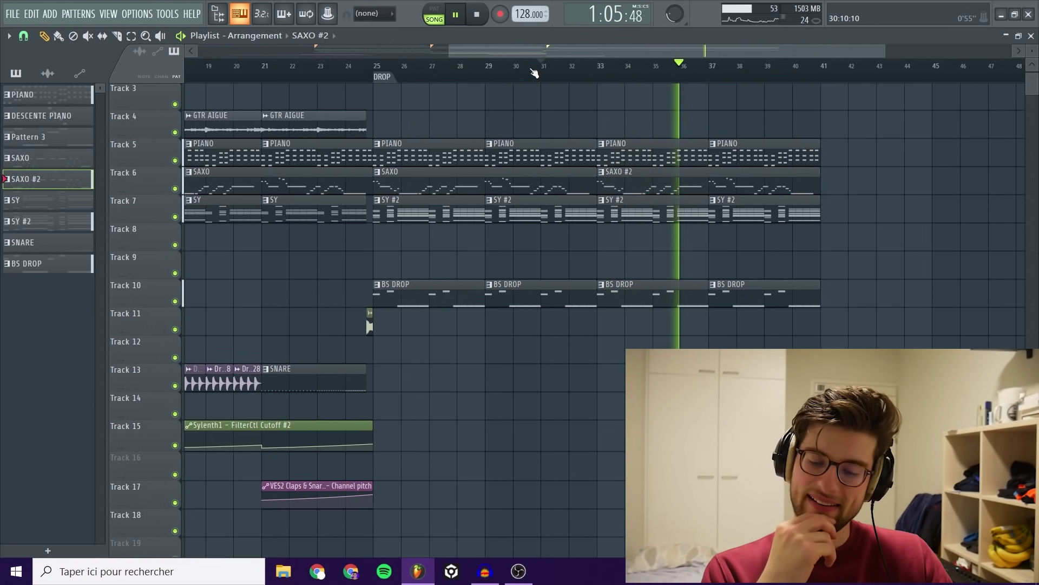
pyautogui.press('space')
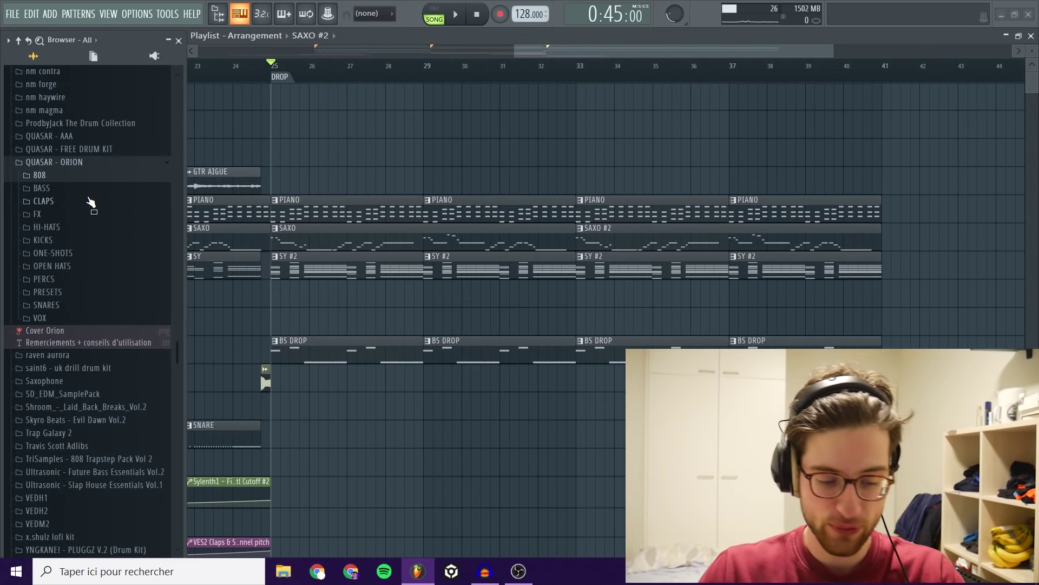
# Step: Place the KICK - ELECTRO sample from the QUASAR - ORION kicks on Track 12 at bar 25
pyautogui.click(78, 241)
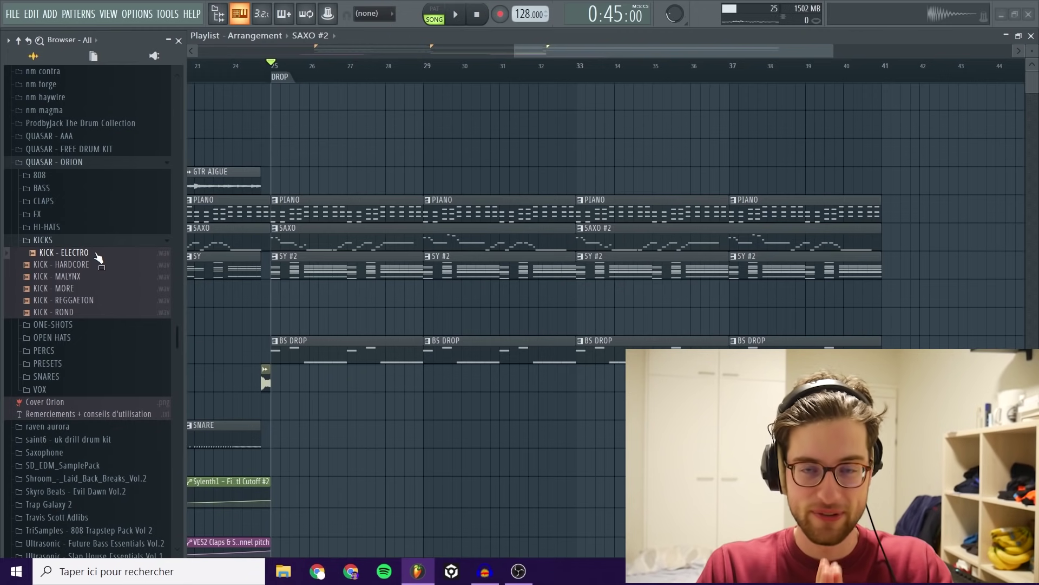
pyautogui.moveTo(98, 257); pyautogui.dragTo(281, 415)
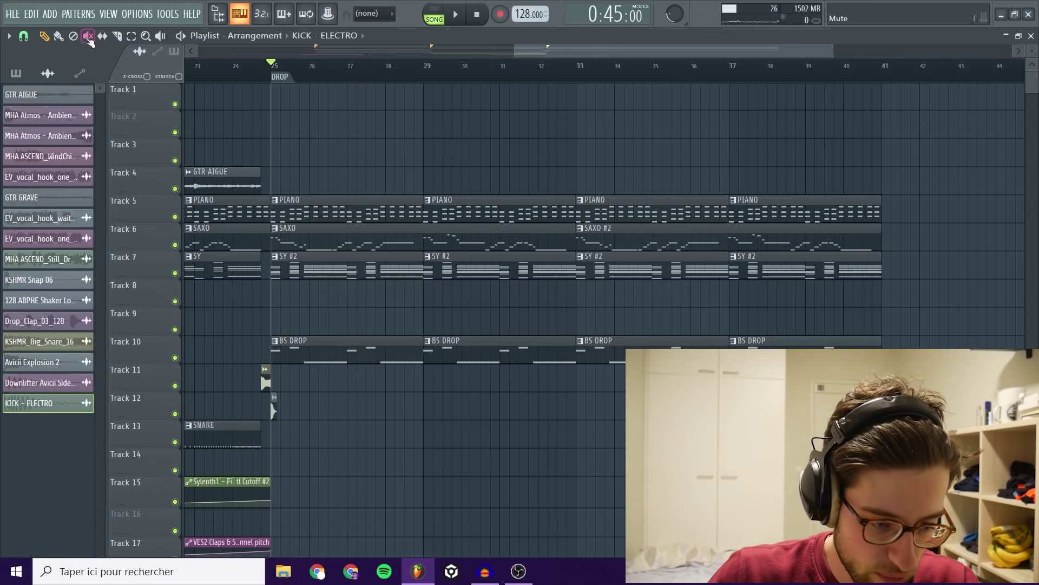
# Step: Repeat the KICK - ELECTRO clip on every beat of the drop on Track 12, starting from bar 25
pyautogui.scroll(3, 274, 337)
pyautogui.scroll(-2, 299, 353)
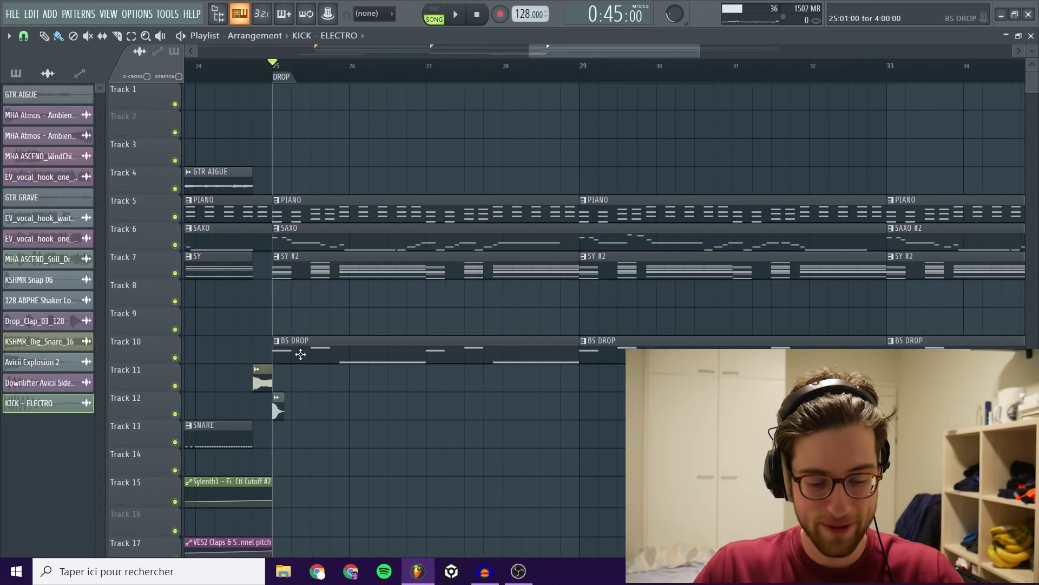
pyautogui.moveTo(283, 404); pyautogui.dragTo(617, 402)
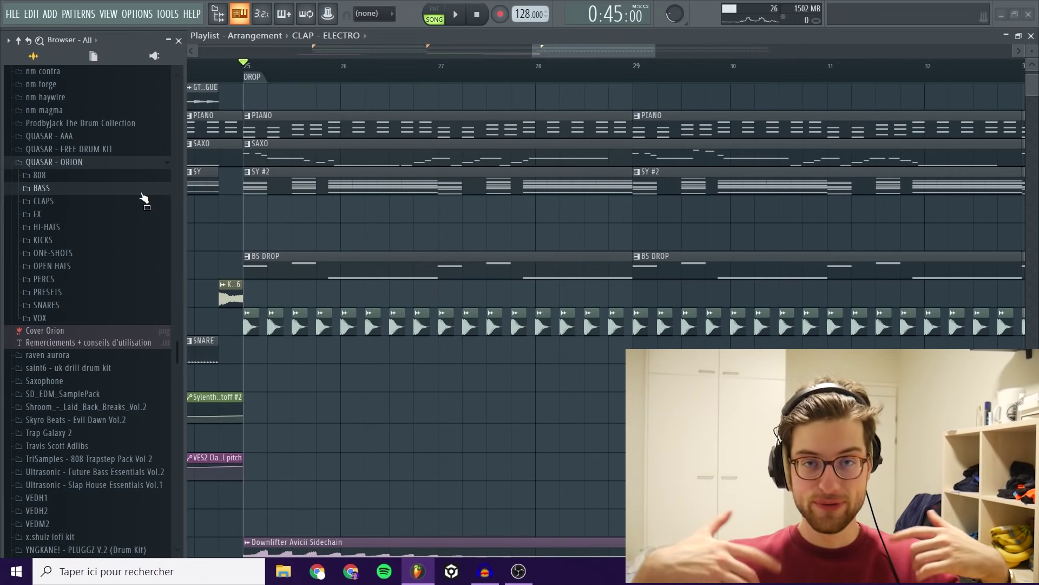
# Step: Place the CLAP - TOP sample from the QUASAR - ORION claps on Track 14, repeat it on beats 2 and 4 from bar 25, and play it
pyautogui.click(72, 203)
pyautogui.moveTo(56, 261)
pyautogui.mouseDown()
pyautogui.moveTo(278, 378)
pyautogui.moveTo(242, 381)
pyautogui.moveTo(347, 380)
pyautogui.moveTo(323, 380)
pyautogui.mouseUp()
pyautogui.moveTo(397, 380)
pyautogui.mouseDown()
pyautogui.moveTo(269, 391)
pyautogui.moveTo(394, 379)
pyautogui.moveTo(370, 381)
pyautogui.mouseUp()
pyautogui.moveTo(567, 423); pyautogui.dragTo(465, 384)
pyautogui.press('space')
pyautogui.moveTo(686, 408); pyautogui.dragTo(661, 380)
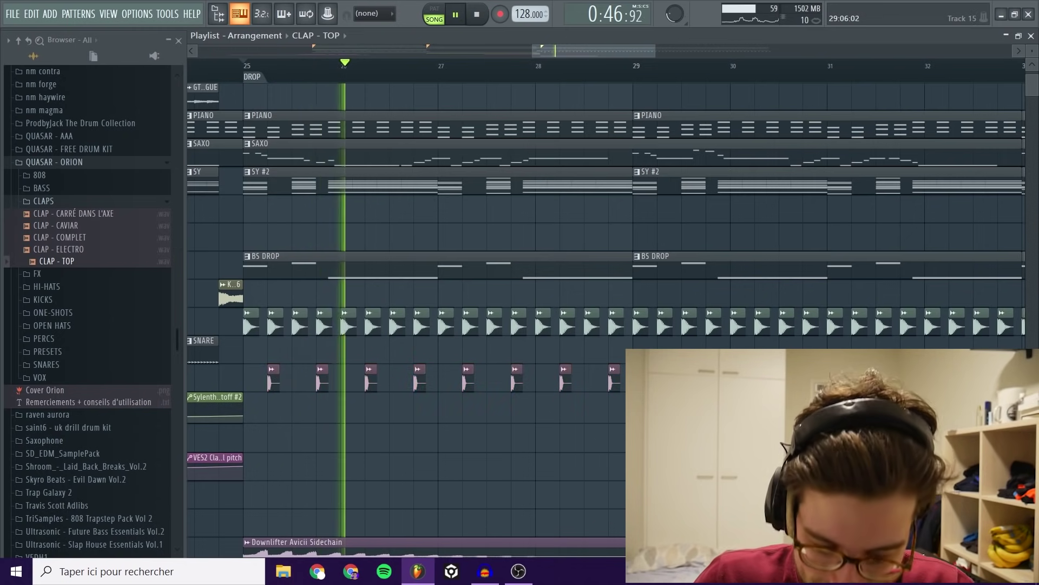
# Step: Duplicate the CLAP - TOP clips on Track 14 across the second half of the drop, from bar 33
pyautogui.scroll(-5, 409, 366)
pyautogui.moveTo(627, 422); pyautogui.dragTo(623, 387)
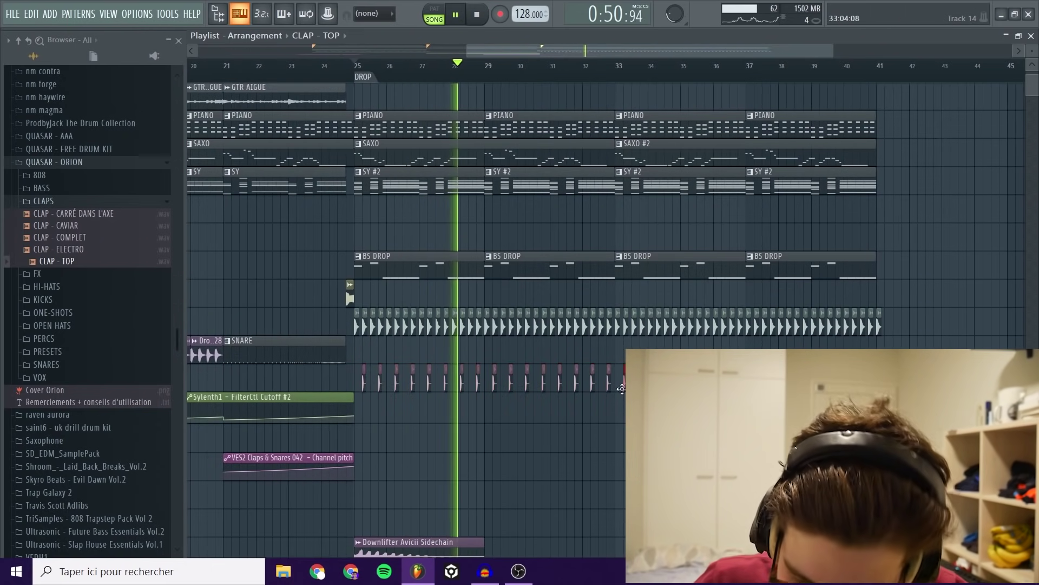
pyautogui.keyDown('ctrl'); pyautogui.click(840, 407); pyautogui.keyUp('ctrl')
# Step: Duplicate the offbeat Hat - 3 clips on Track 15 from bar 25 across the rest of the drop
pyautogui.moveTo(290, 394); pyautogui.dragTo(413, 410)
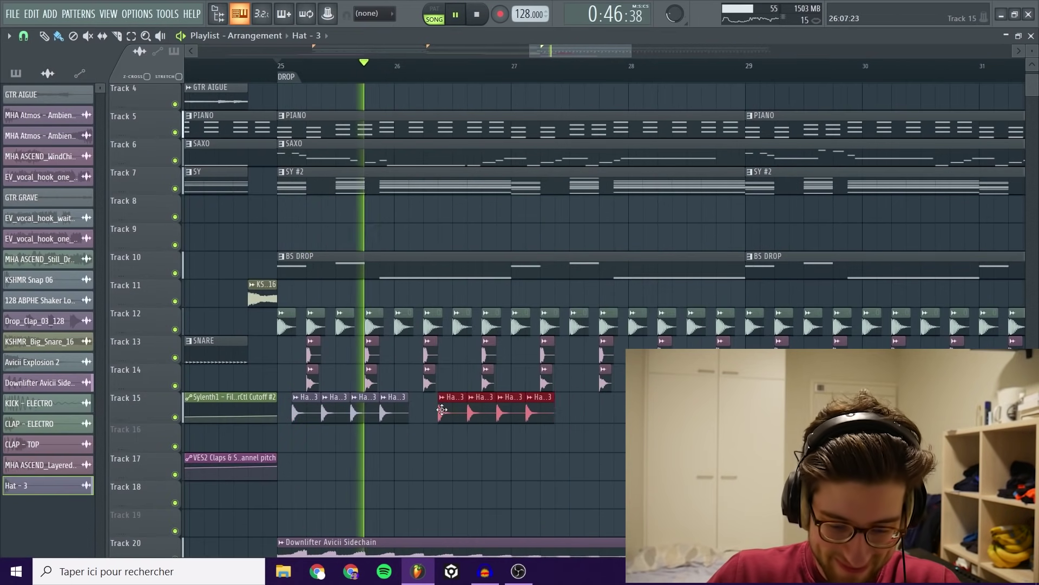
pyautogui.moveTo(622, 452); pyautogui.dragTo(547, 427)
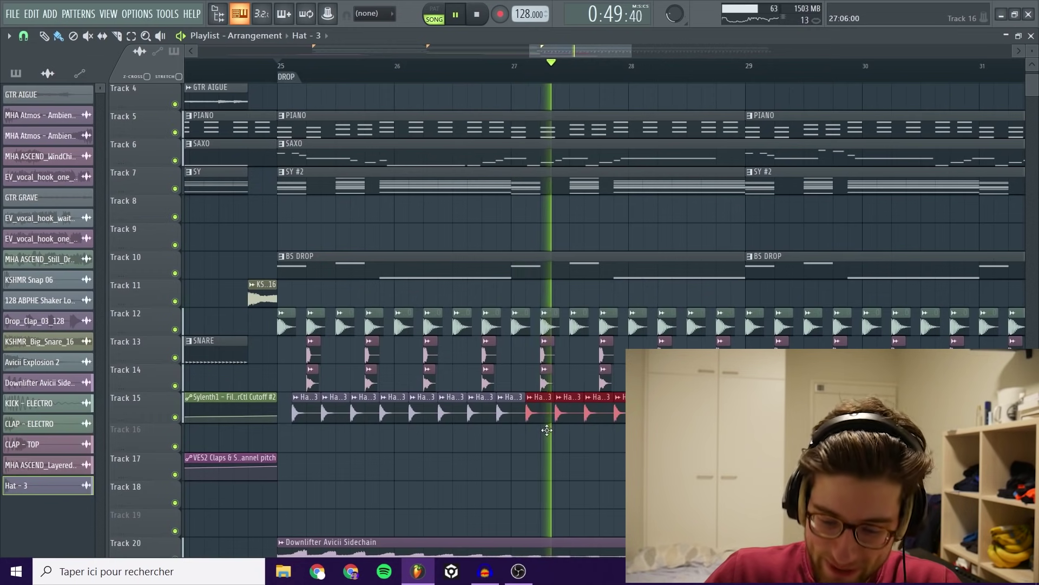
pyautogui.scroll(-4, 460, 433)
pyautogui.moveTo(712, 470); pyautogui.dragTo(467, 431)
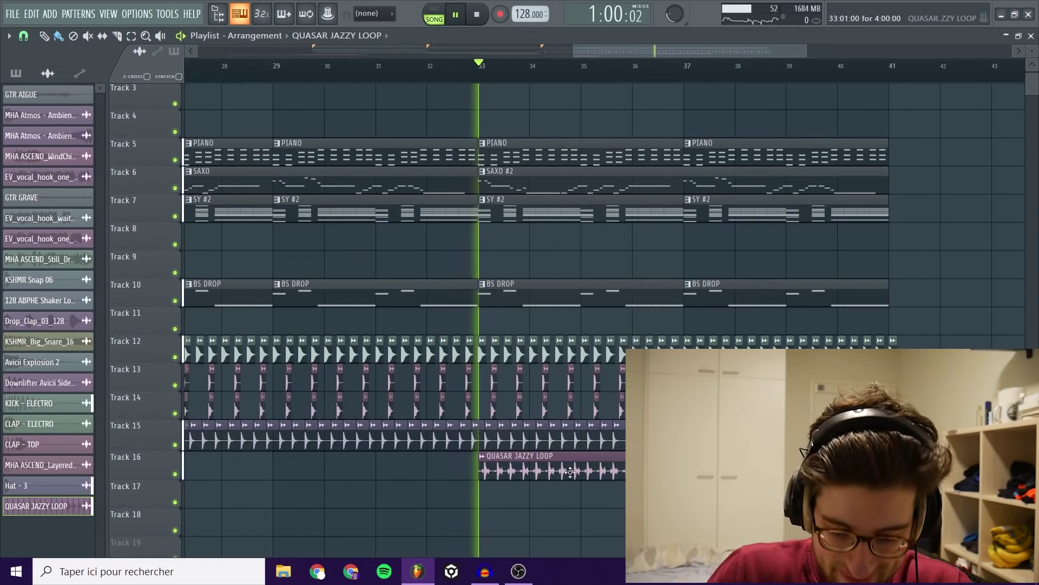
# Step: Audition the drop from bar 33 with the QUASAR JAZZY LOOP, review the whole arrangement, and stop playback
pyautogui.scroll(-4, 643, 435)
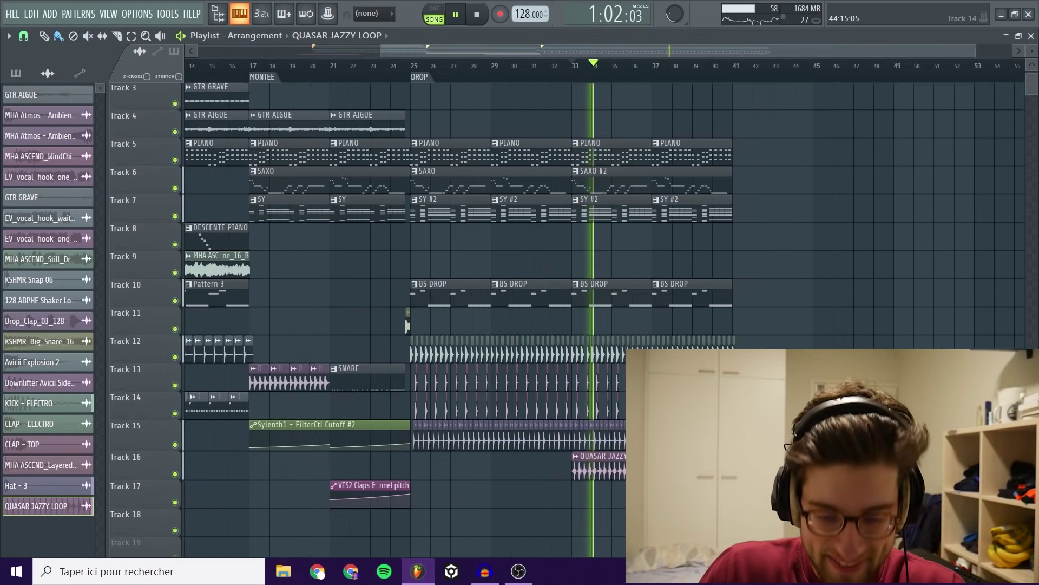
pyautogui.scroll(2, 812, 389)
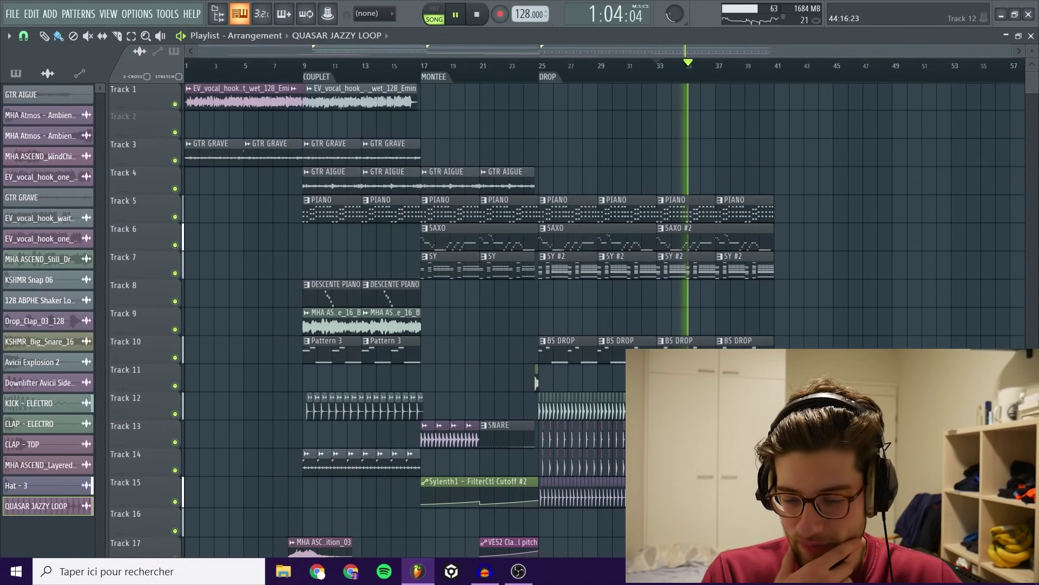
pyautogui.press('space')
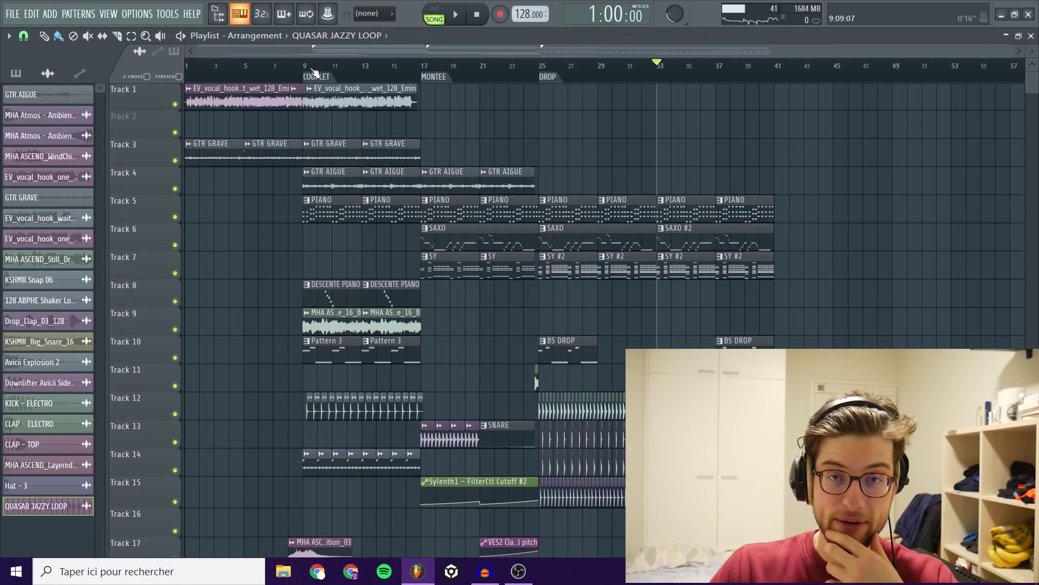
# Step: Play the song from bar 1 and skip ahead to just before the COUPLET marker
pyautogui.click(310, 68)
pyautogui.click(187, 66)
pyautogui.press('space')
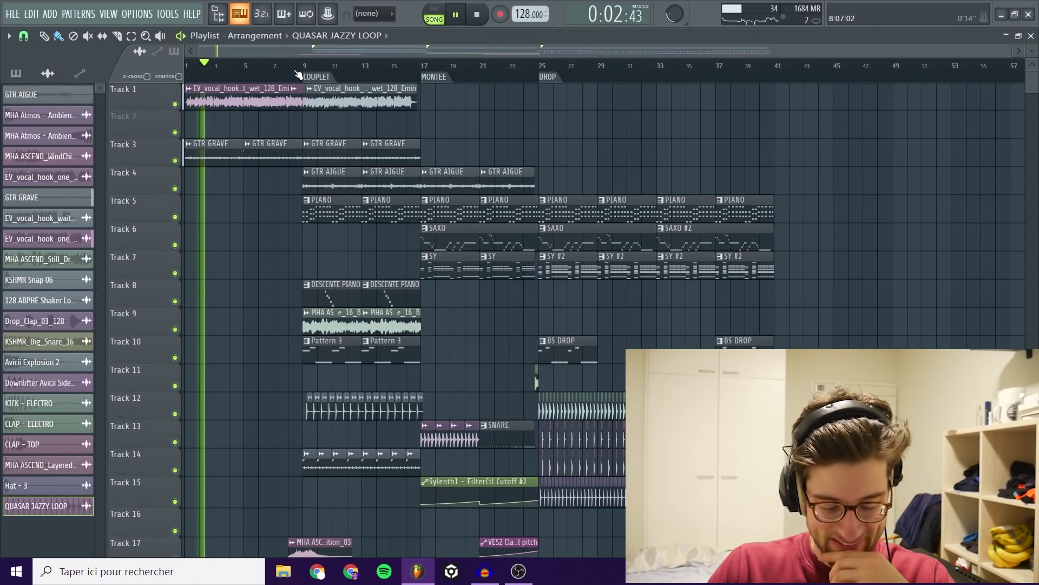
pyautogui.click(292, 69)
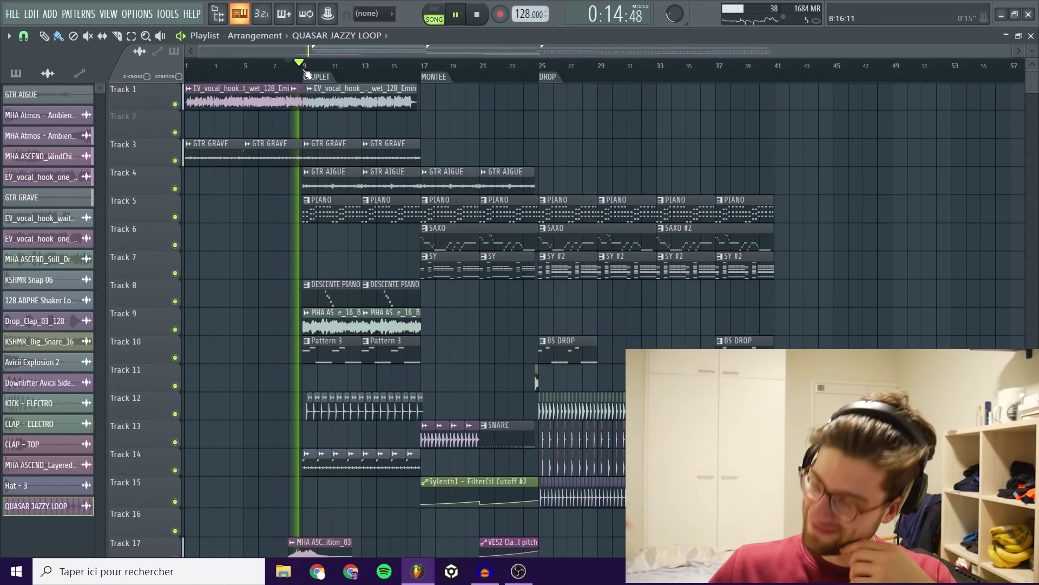